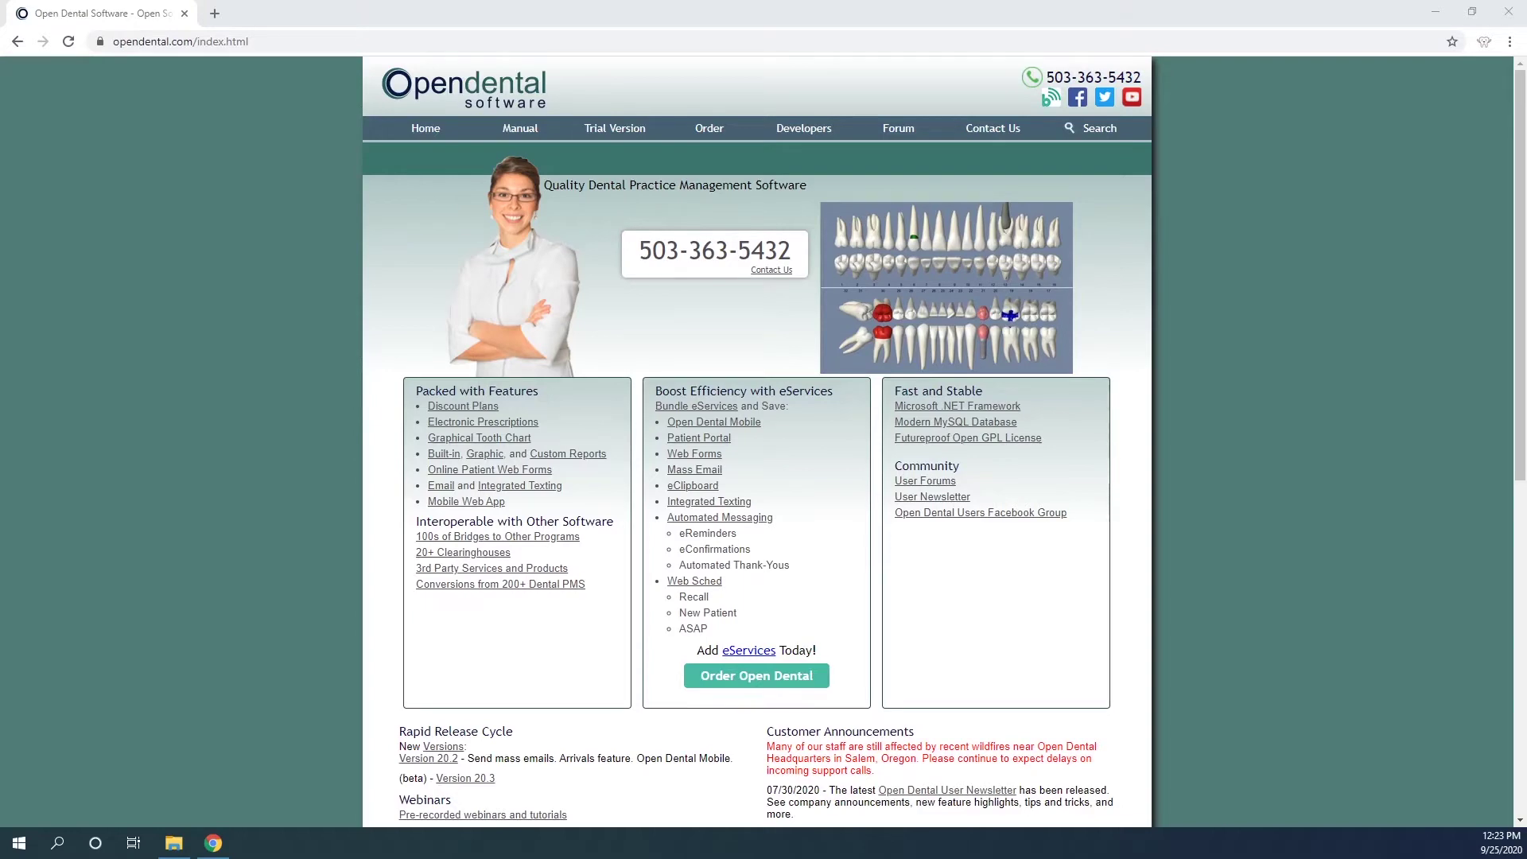
Step: Download TrialDownload-20-1-45.exe from the workstation installation section of the Open Dental Trial Version page
click(615, 128)
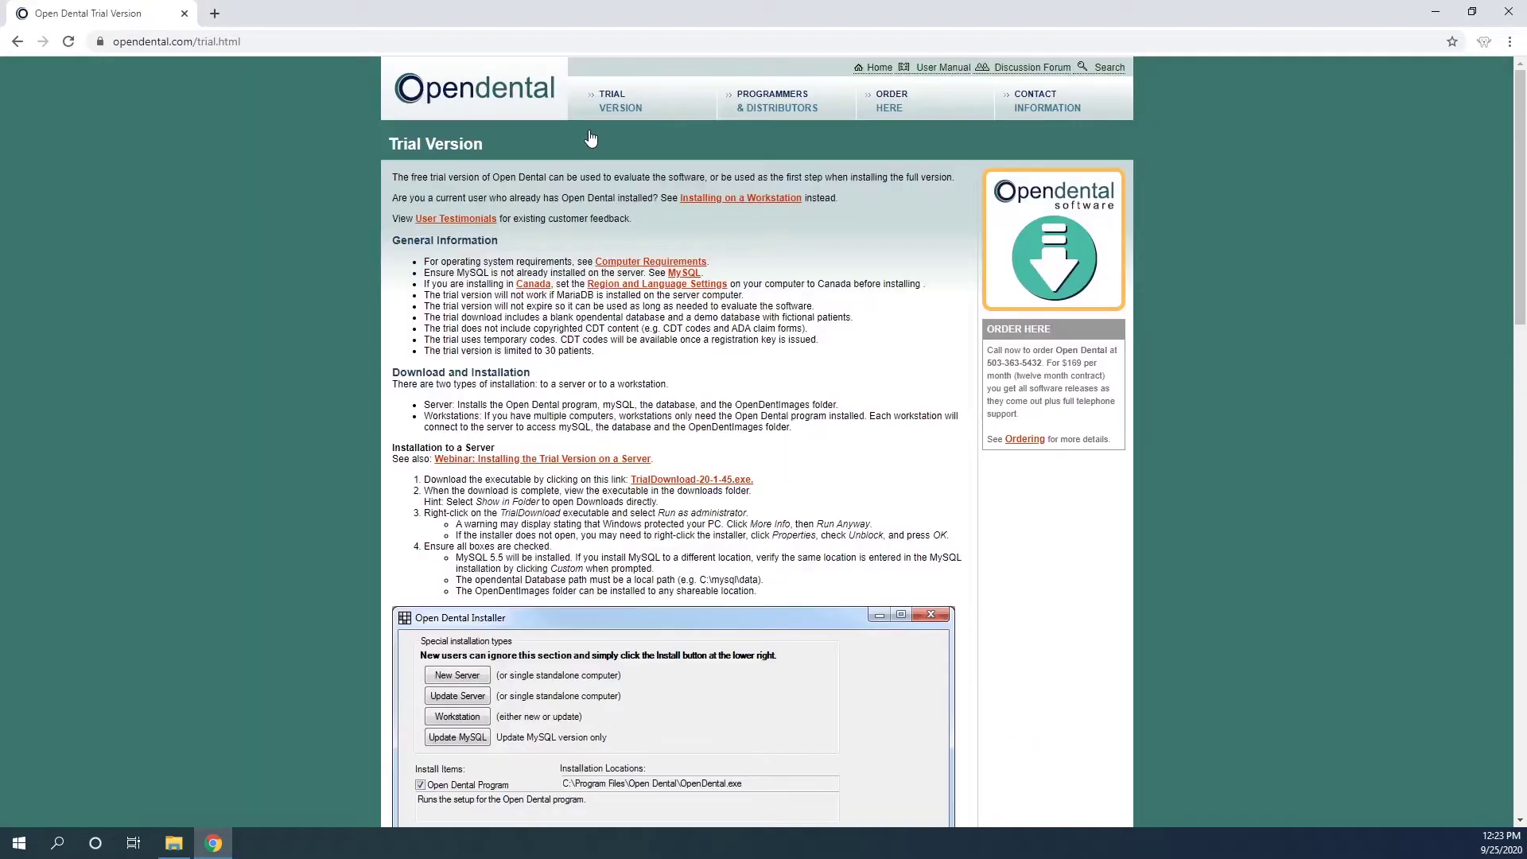
scroll(395, 444, down, 13)
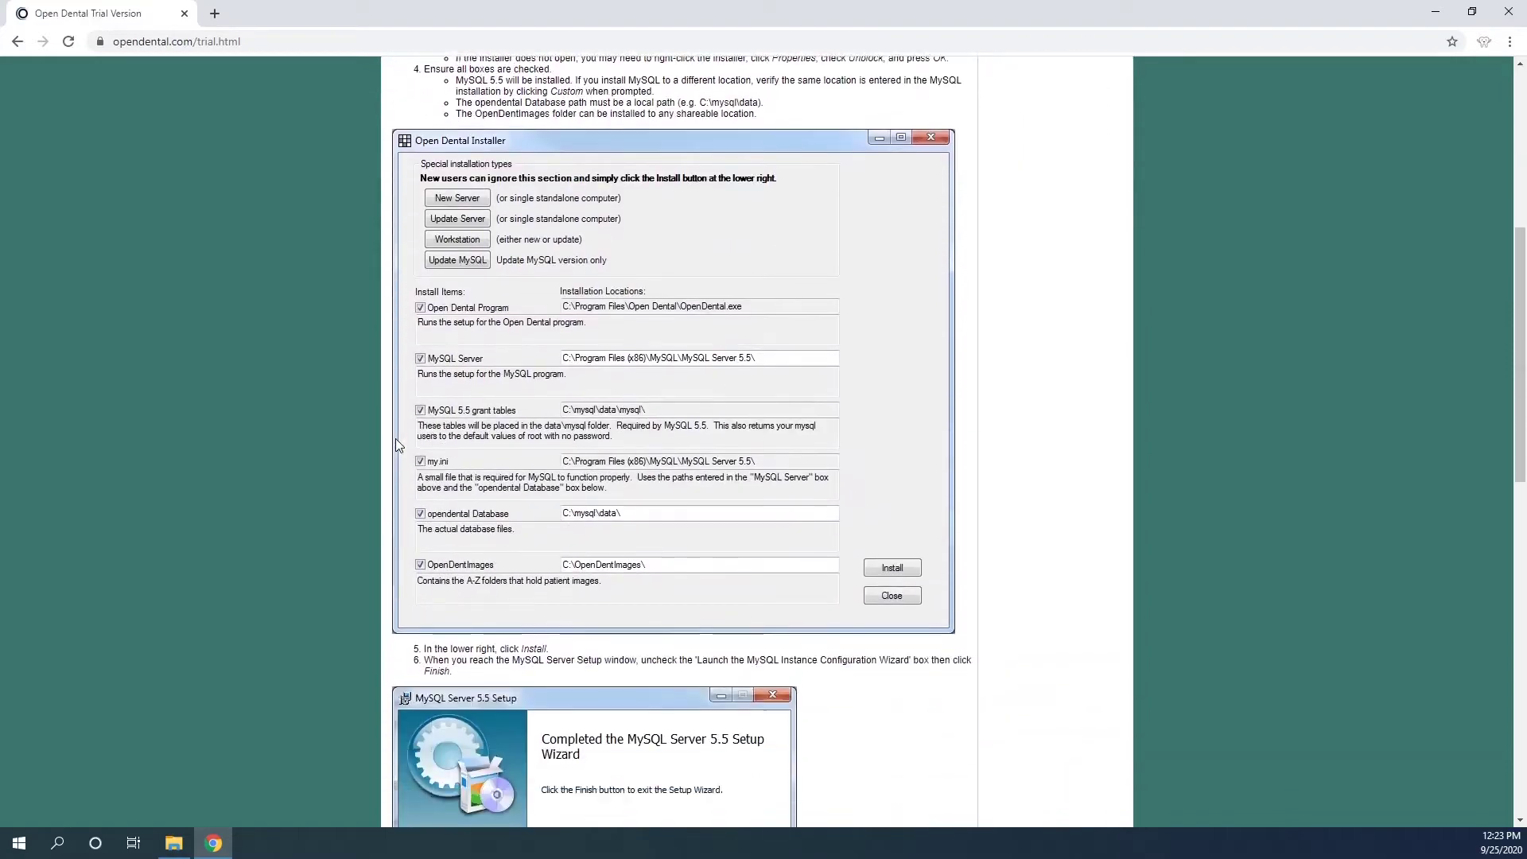
scroll(398, 446, down, 4)
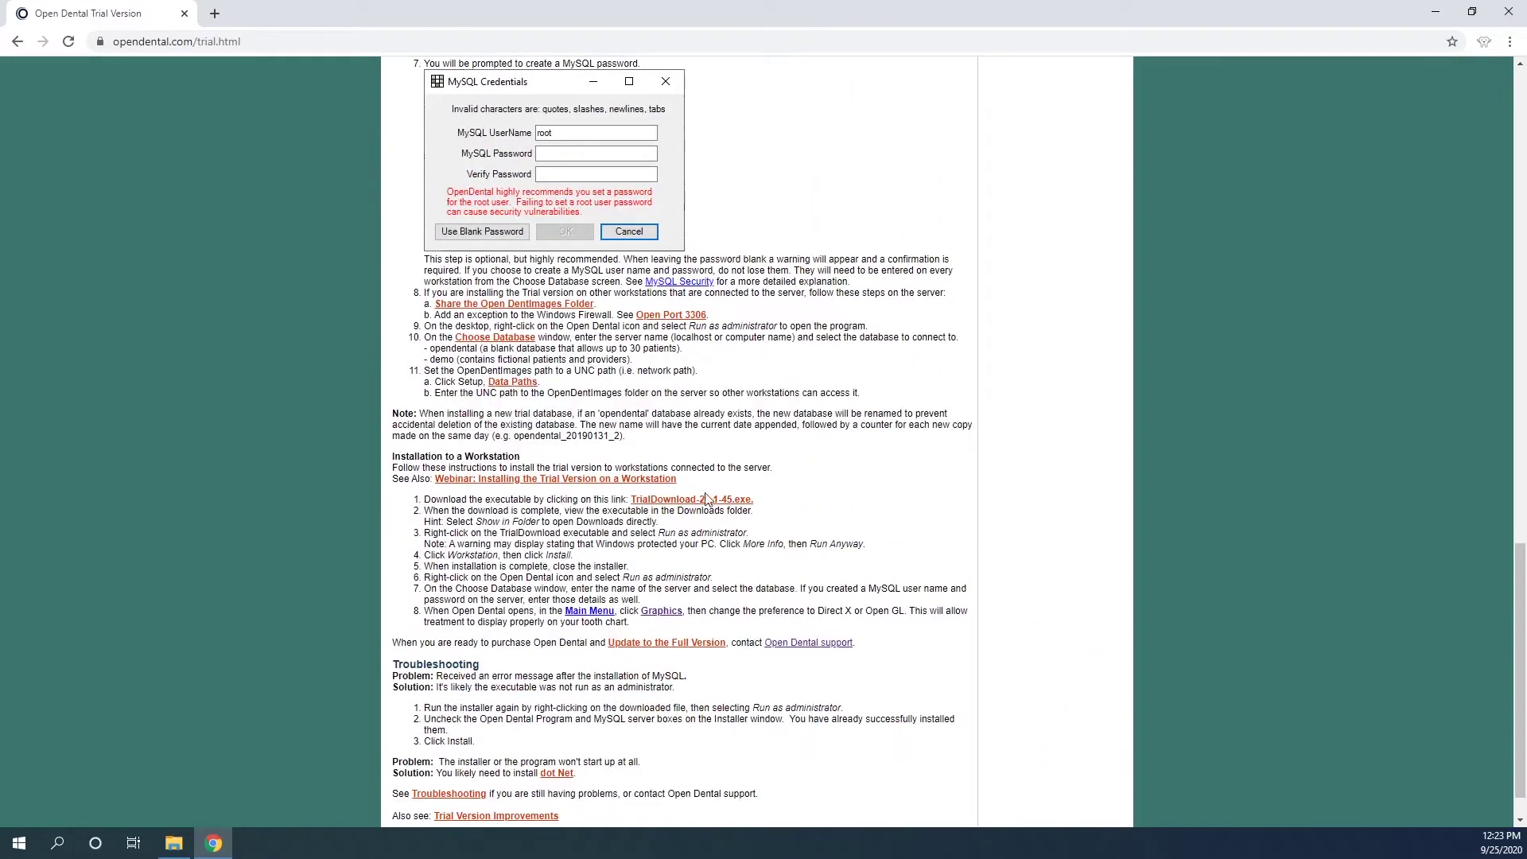
click(659, 501)
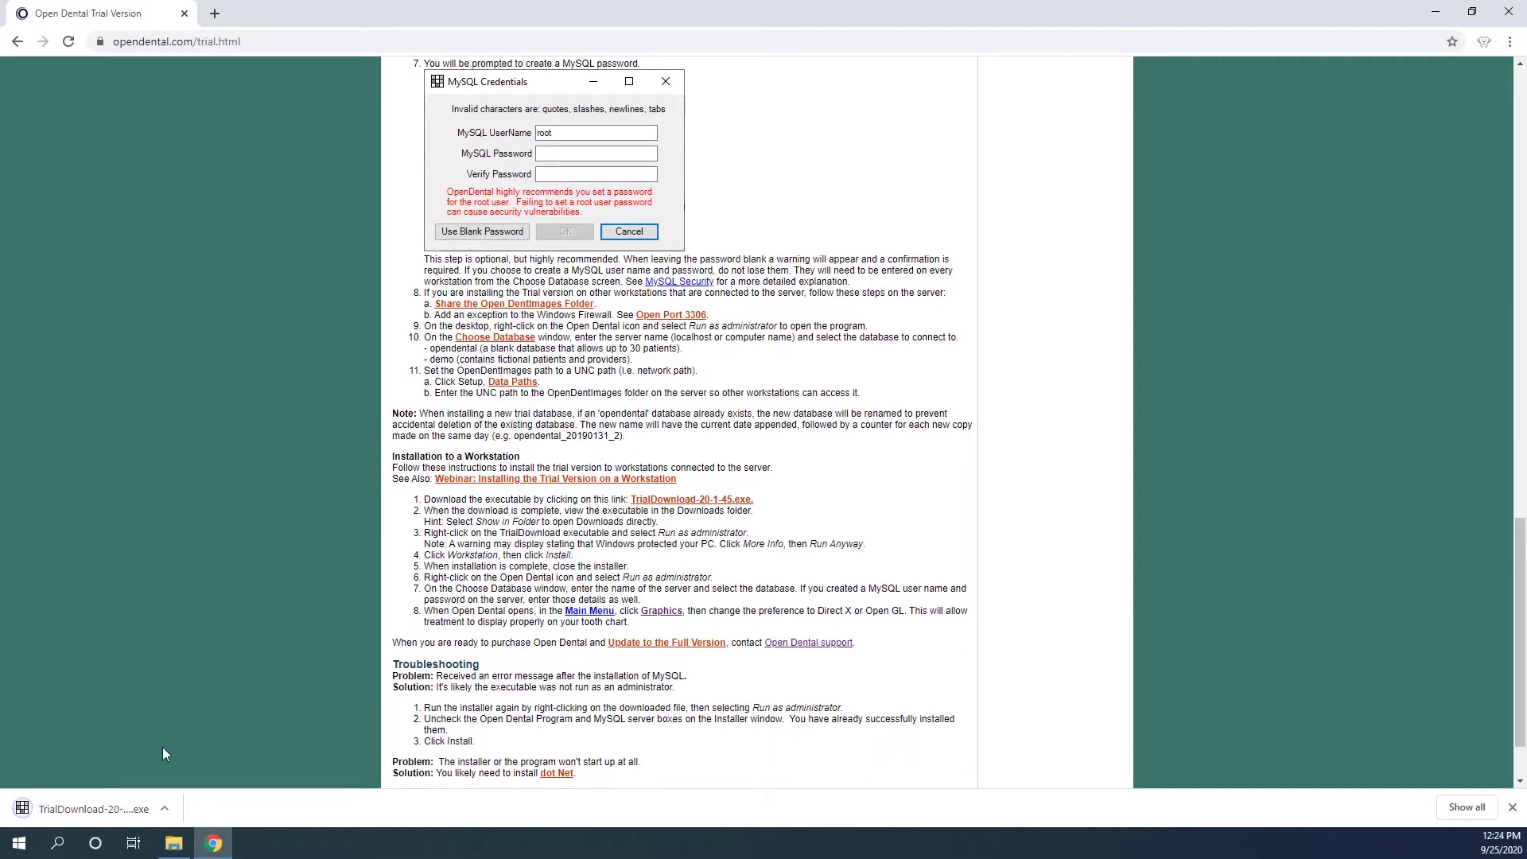
Step: Show the downloaded TrialDownload-20-1-45 installer in File Explorer's Downloads folder
click(167, 807)
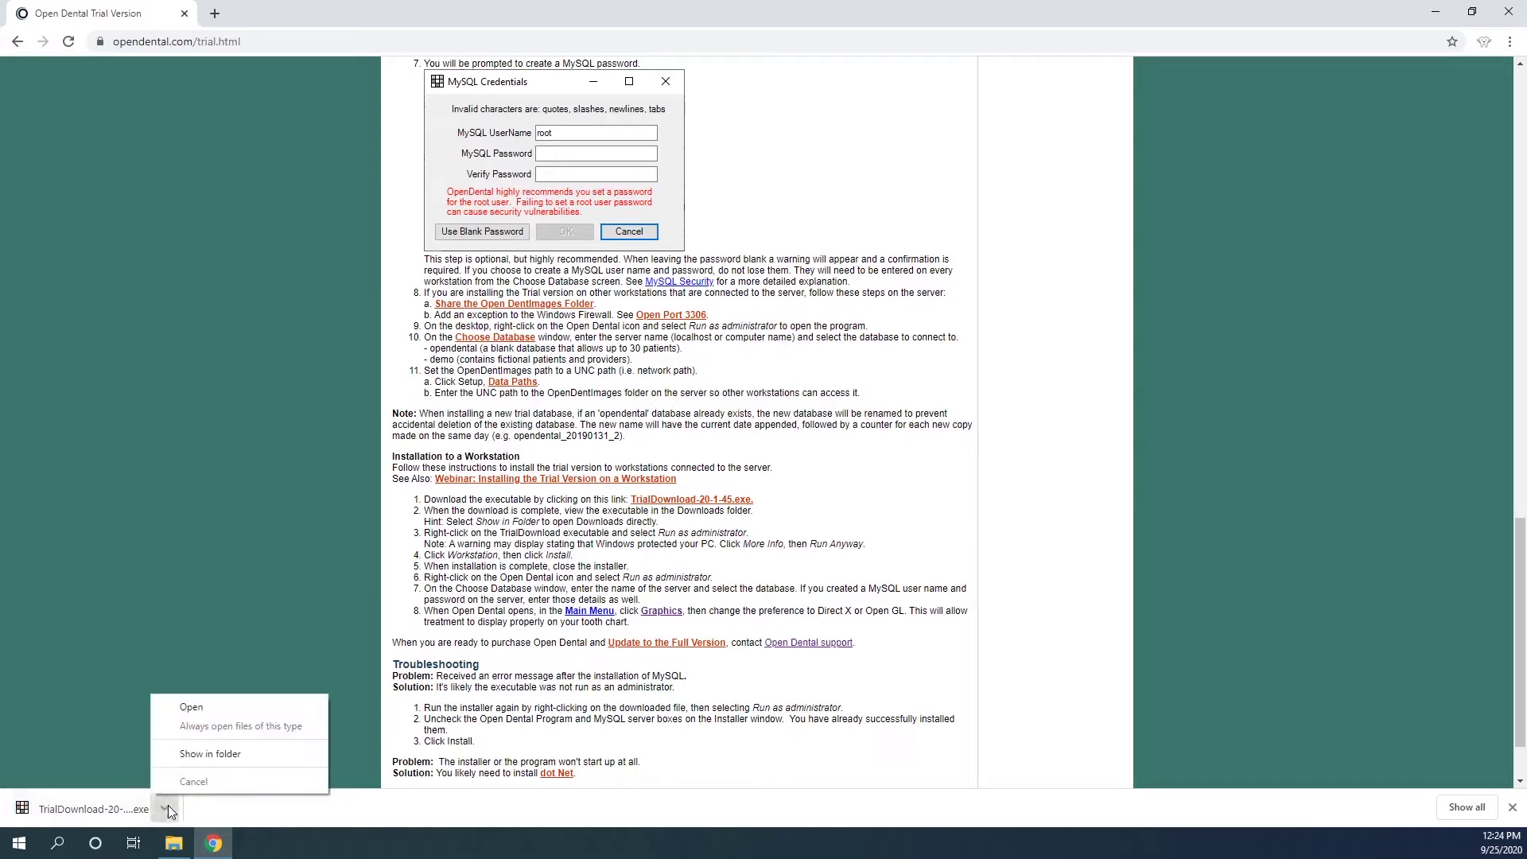
click(200, 755)
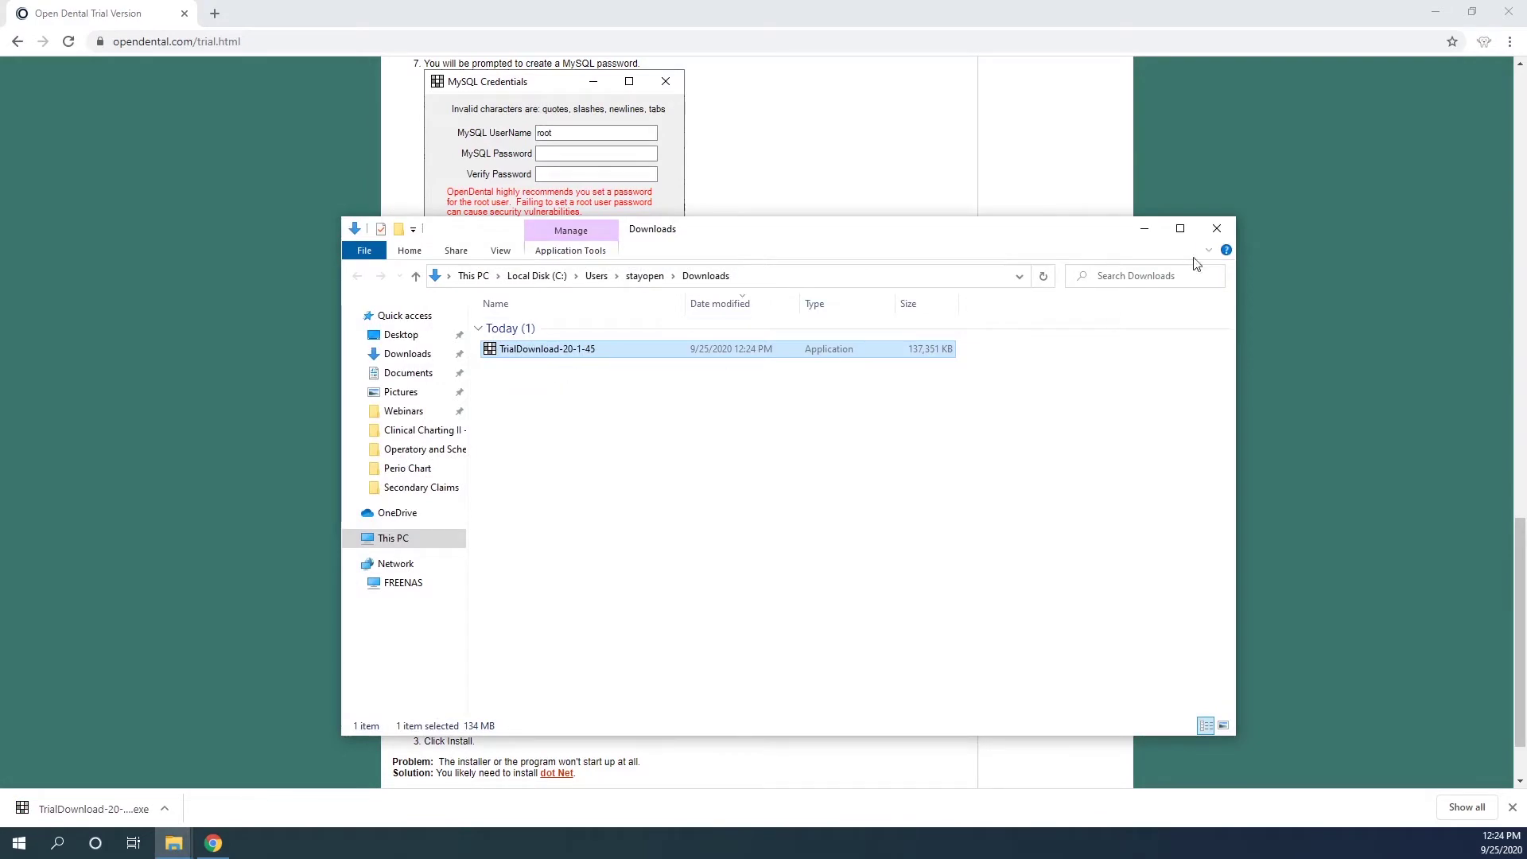
click(1217, 229)
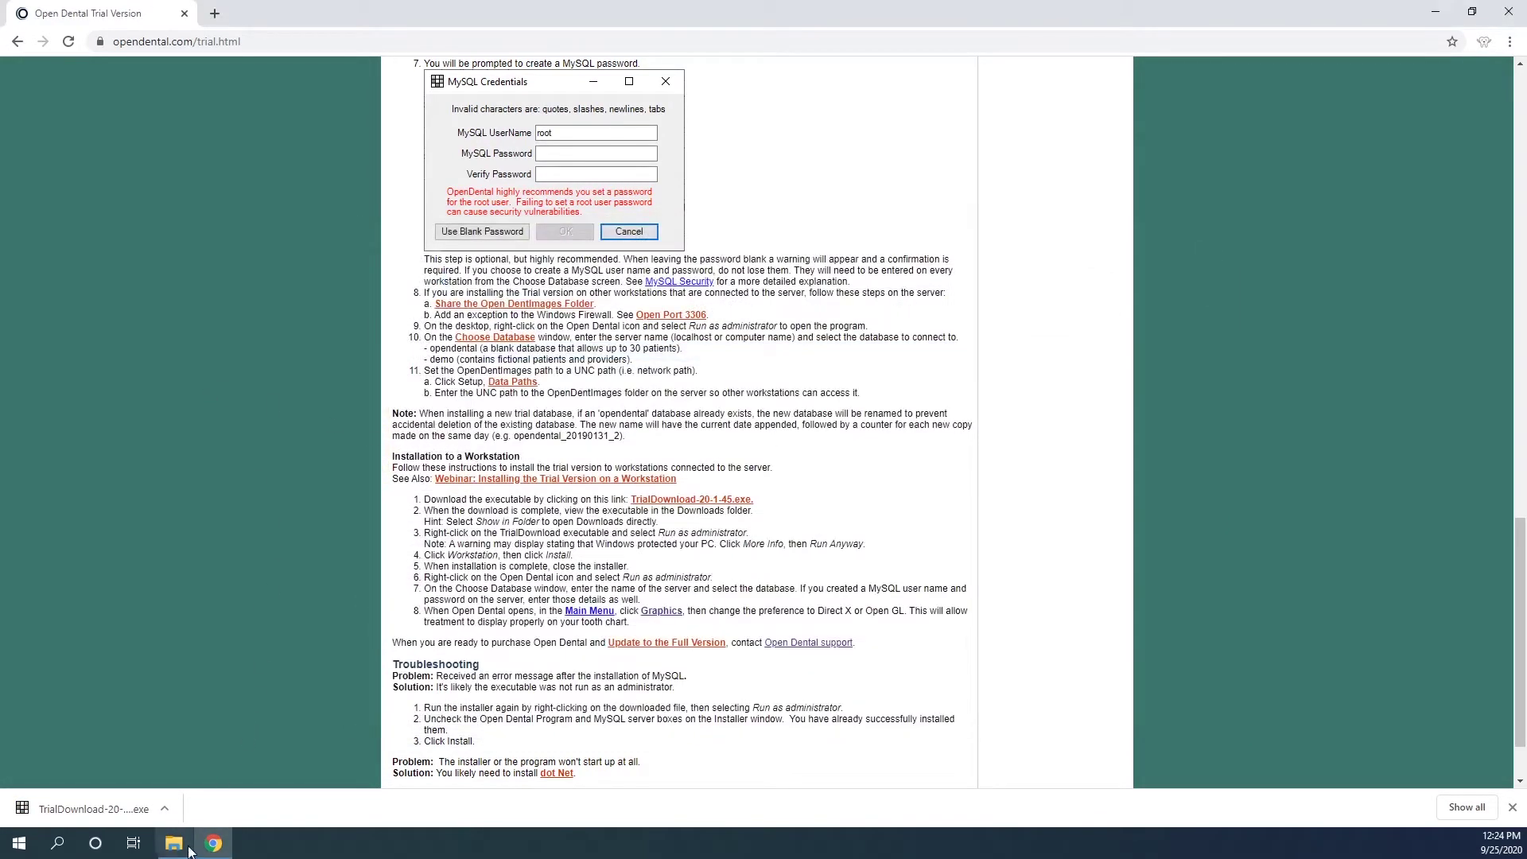
click(174, 843)
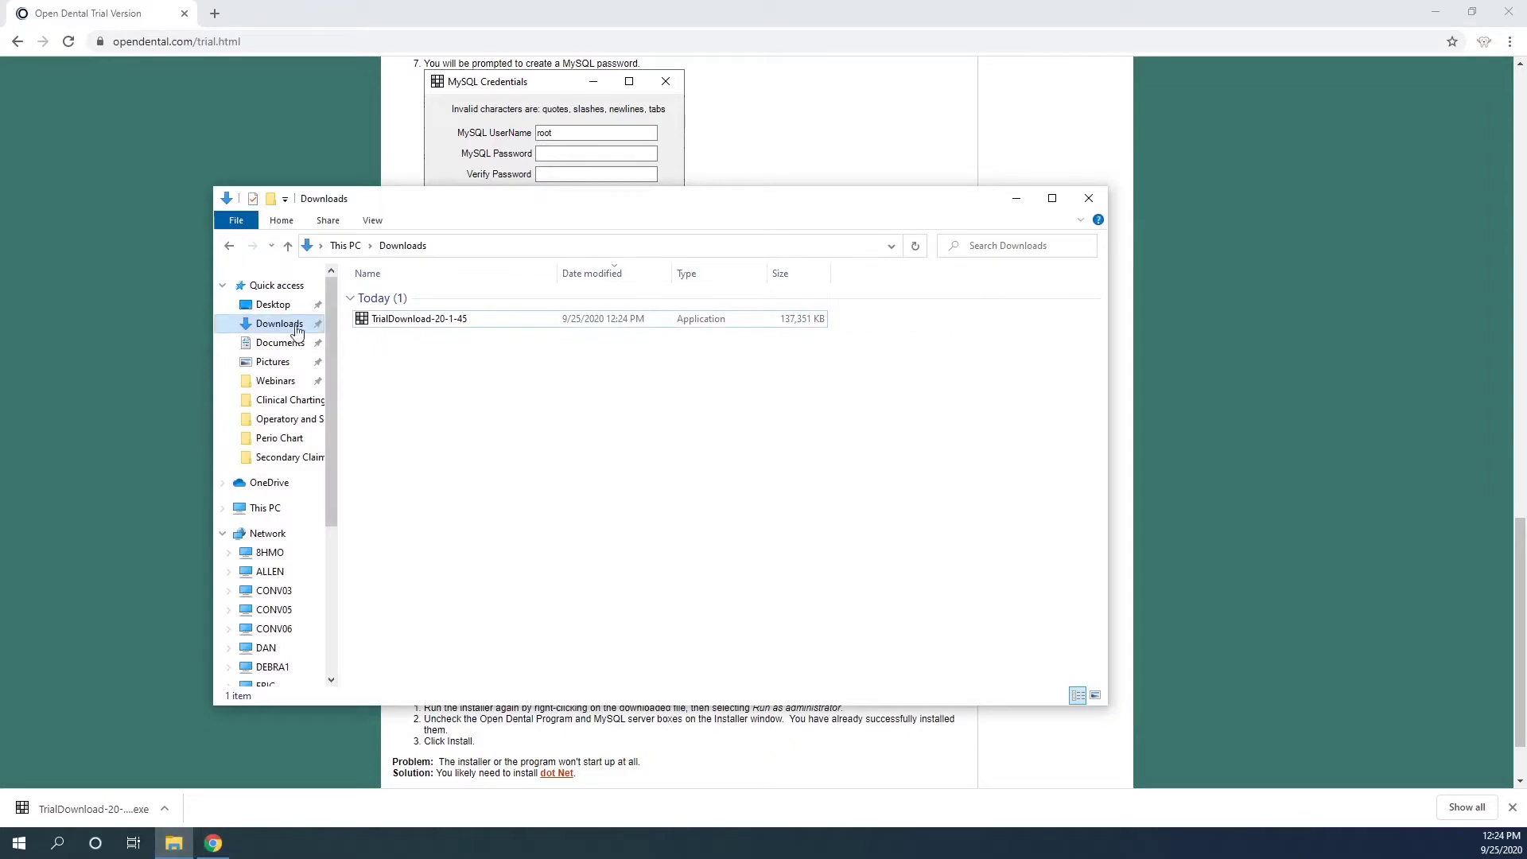
click(245, 507)
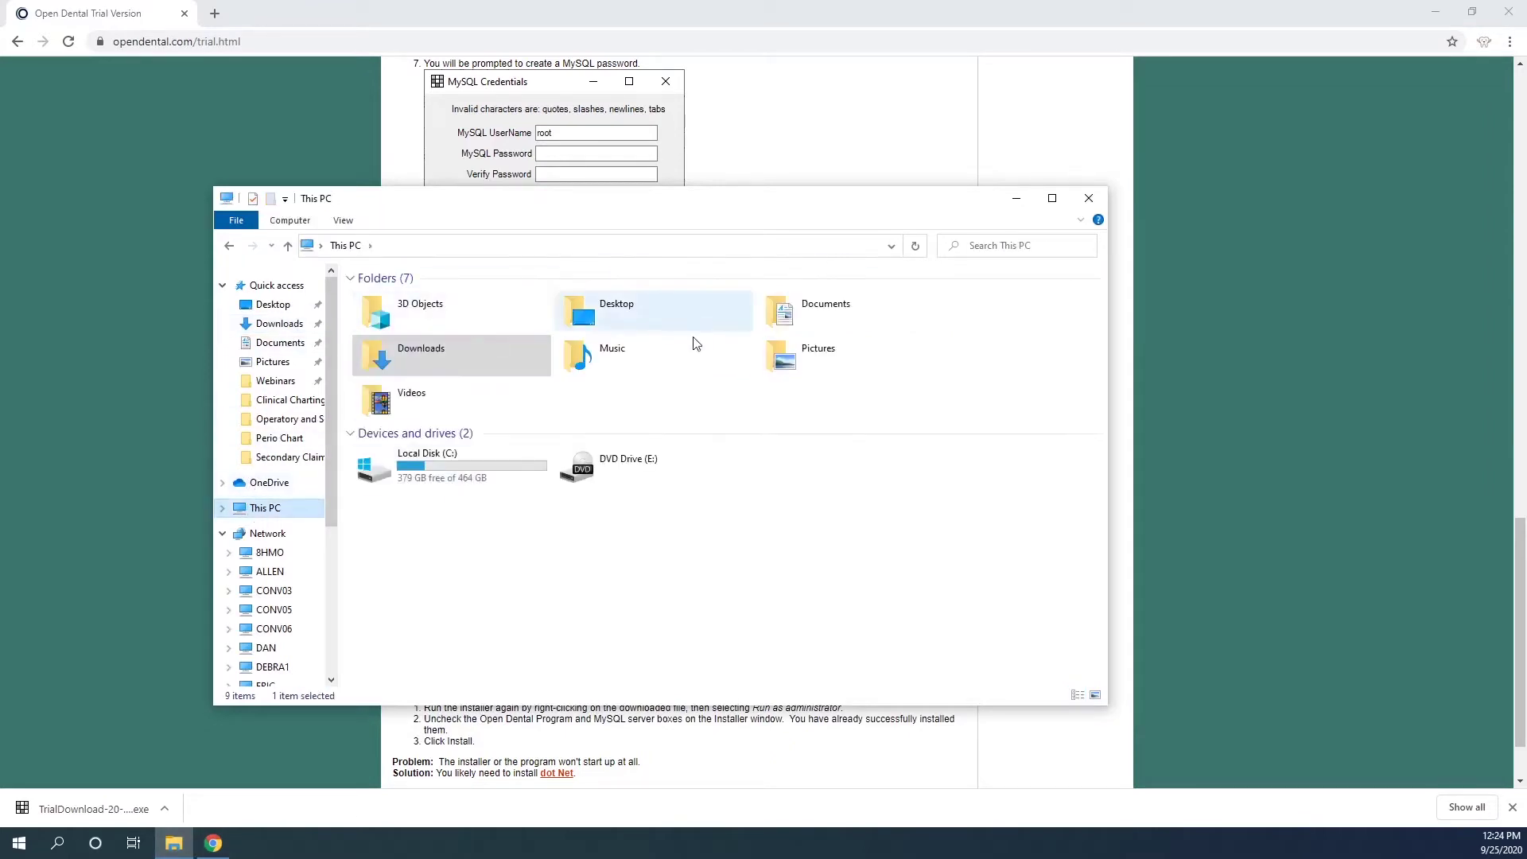
click(282, 324)
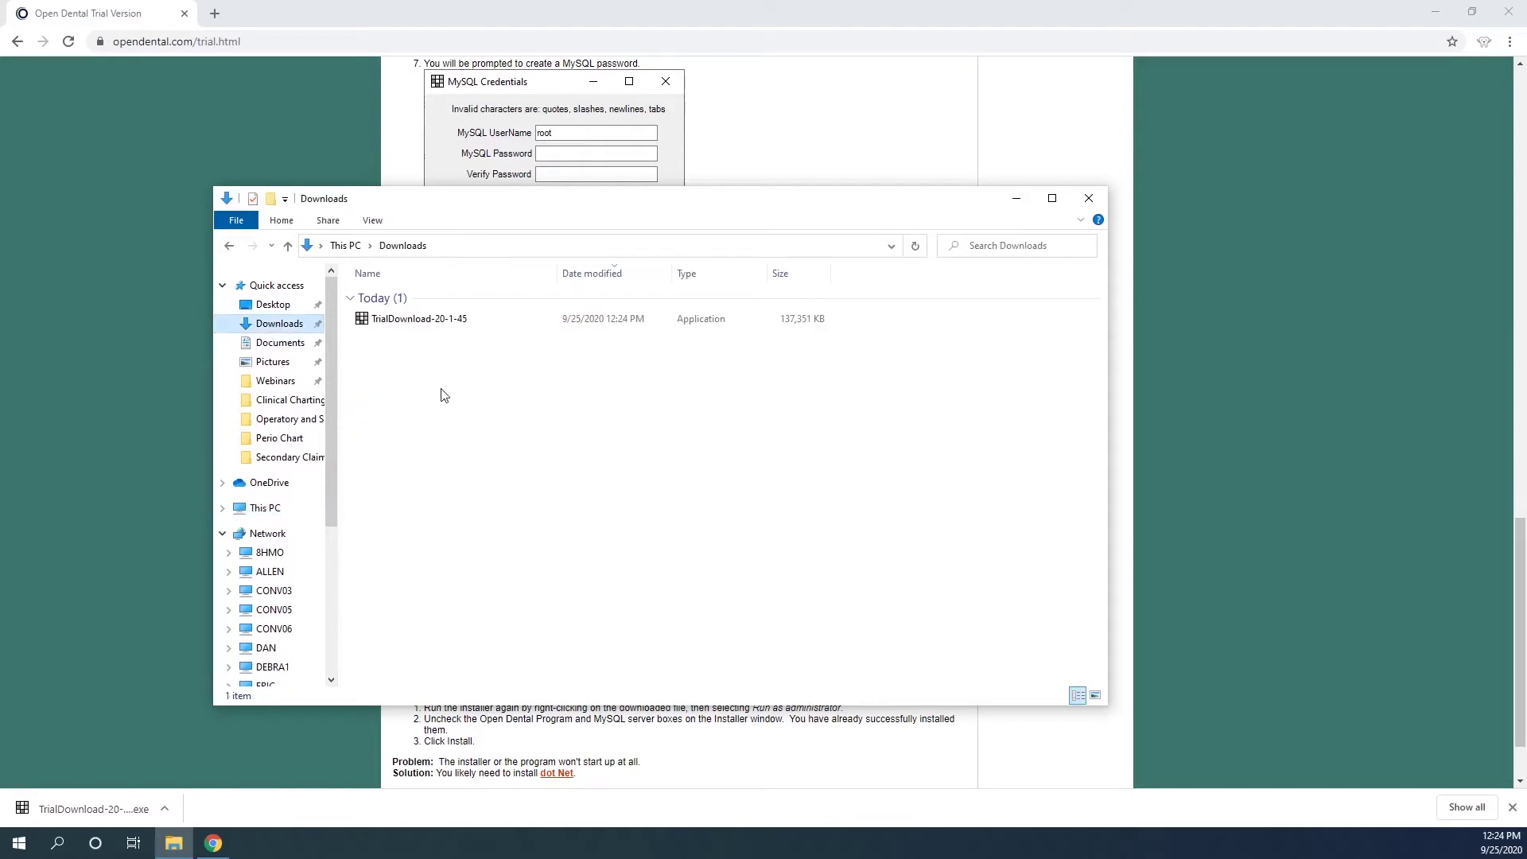
Step: Run TrialDownload-20-1-45 as administrator and let it past the SmartScreen warning
right_click(403, 321)
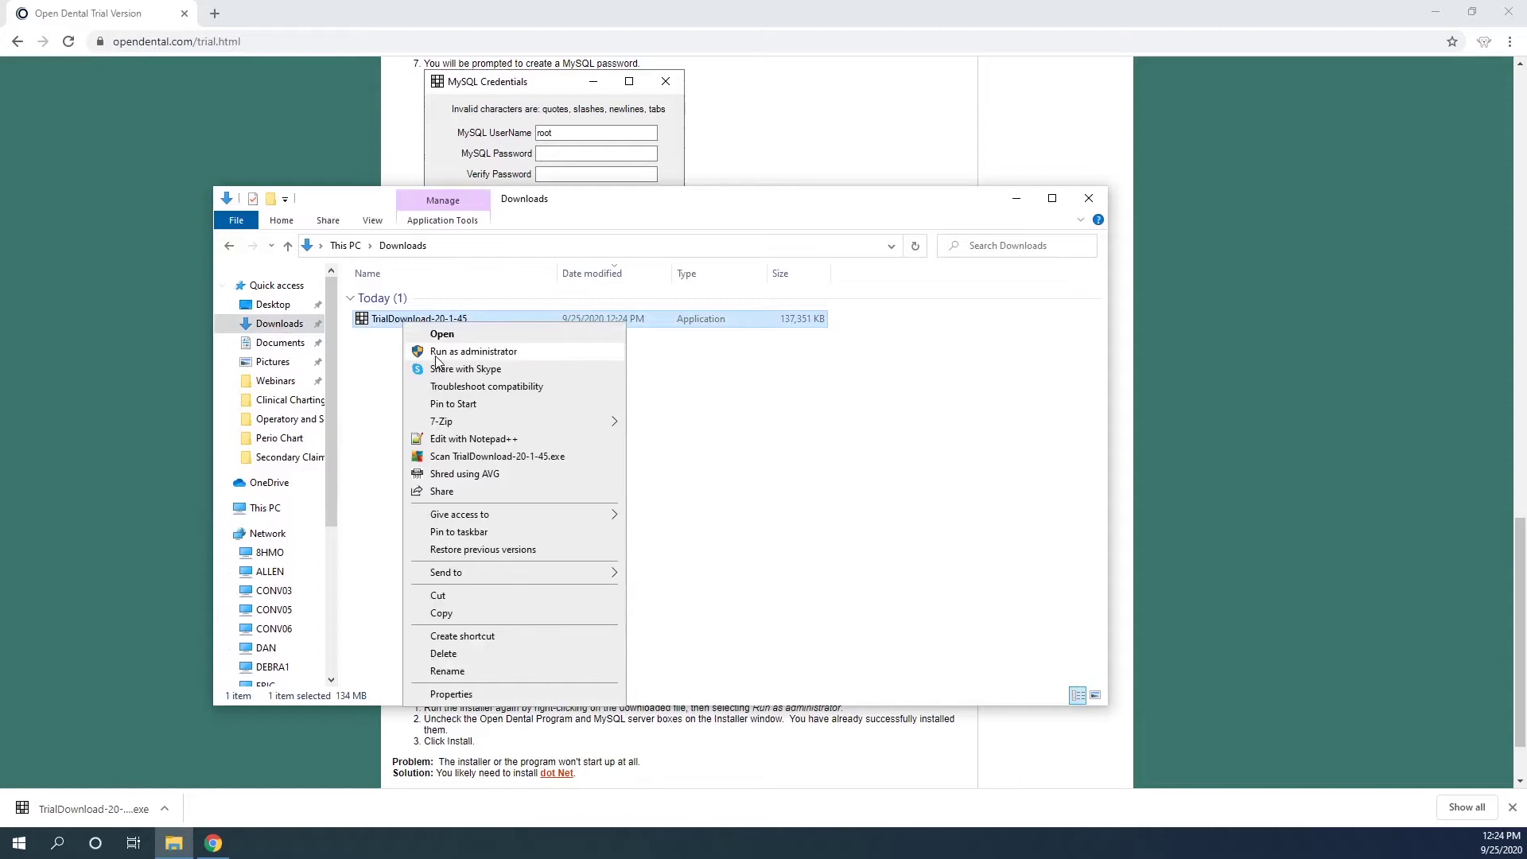
click(446, 351)
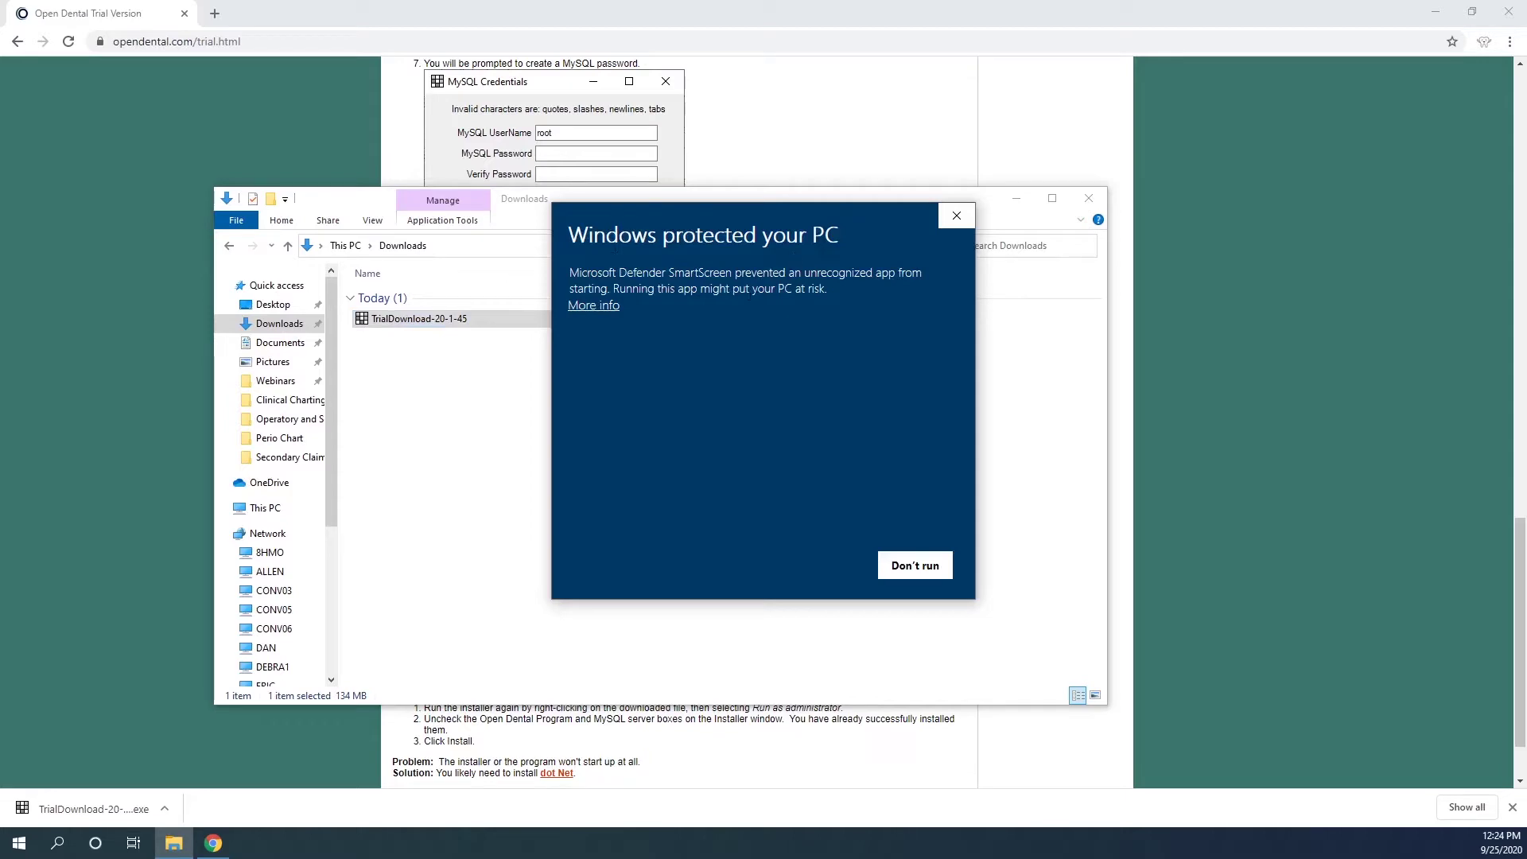
click(593, 307)
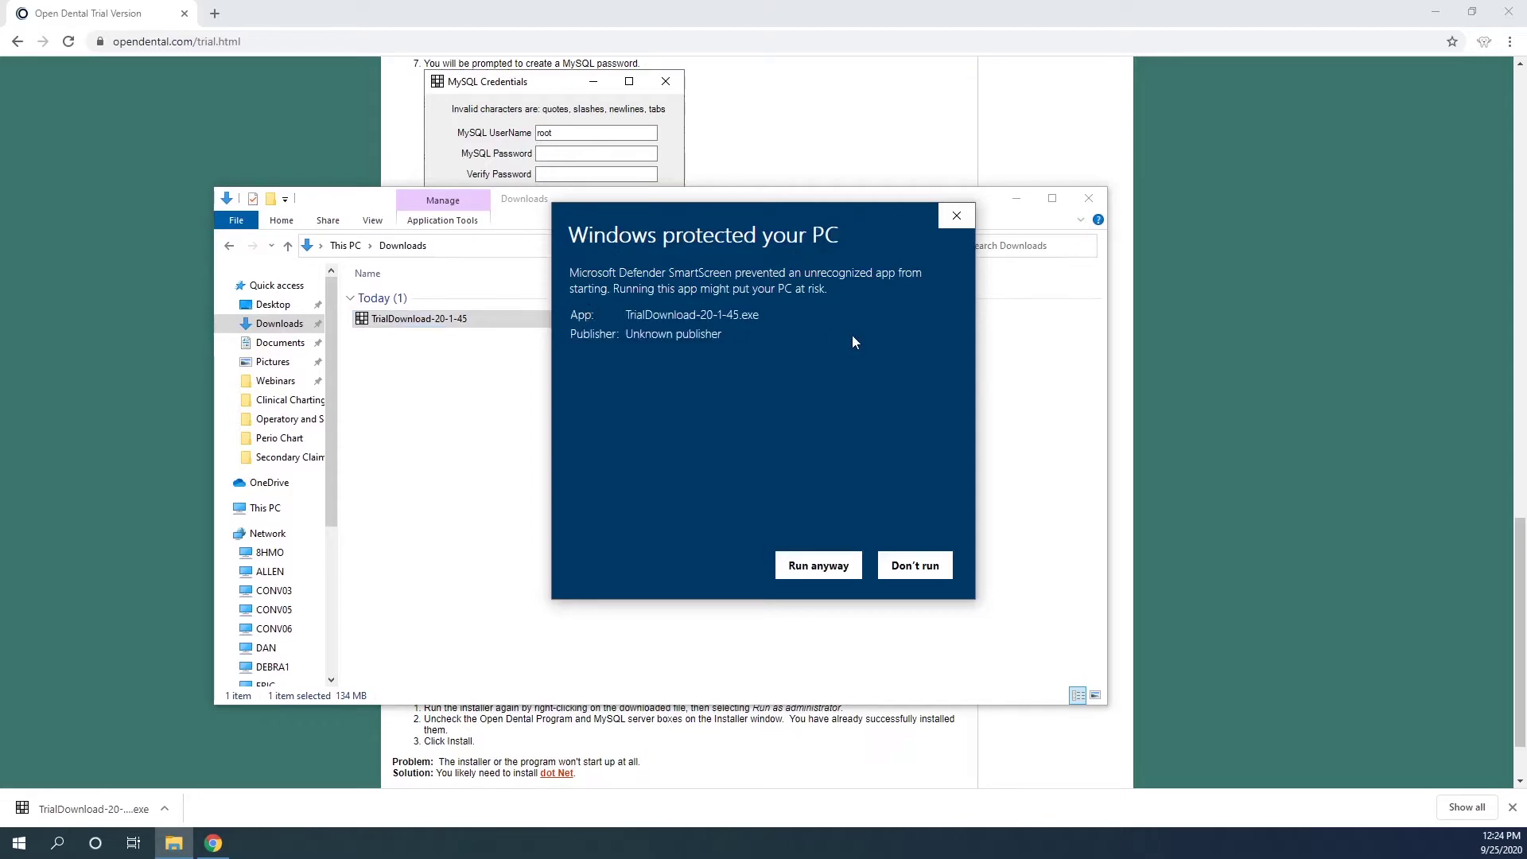
click(811, 570)
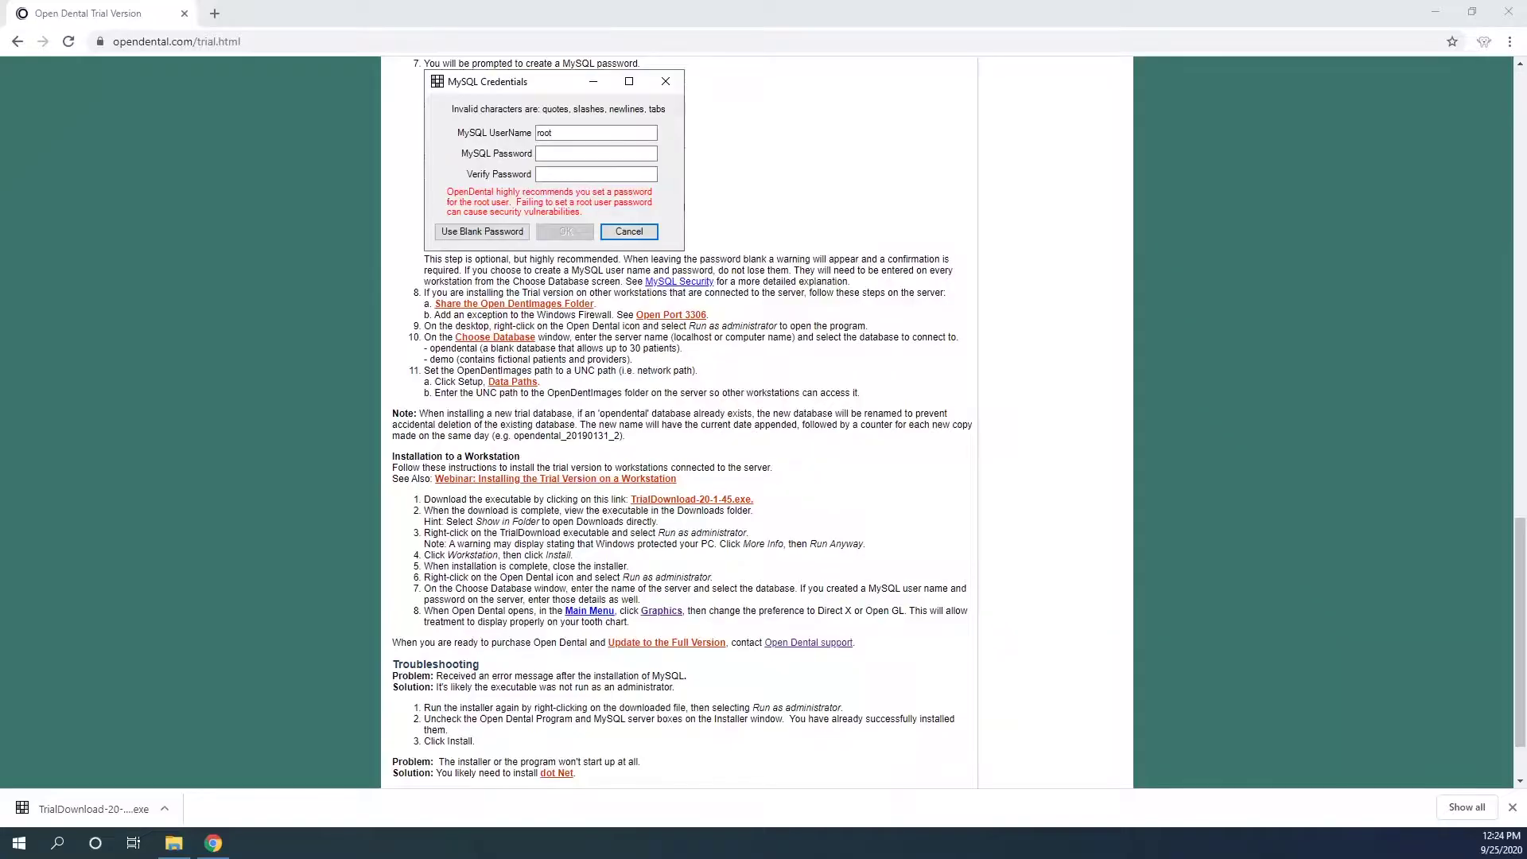
Step: Move the Open Dental Installer window to the centre of the screen
drag(1138, 423, 665, 304)
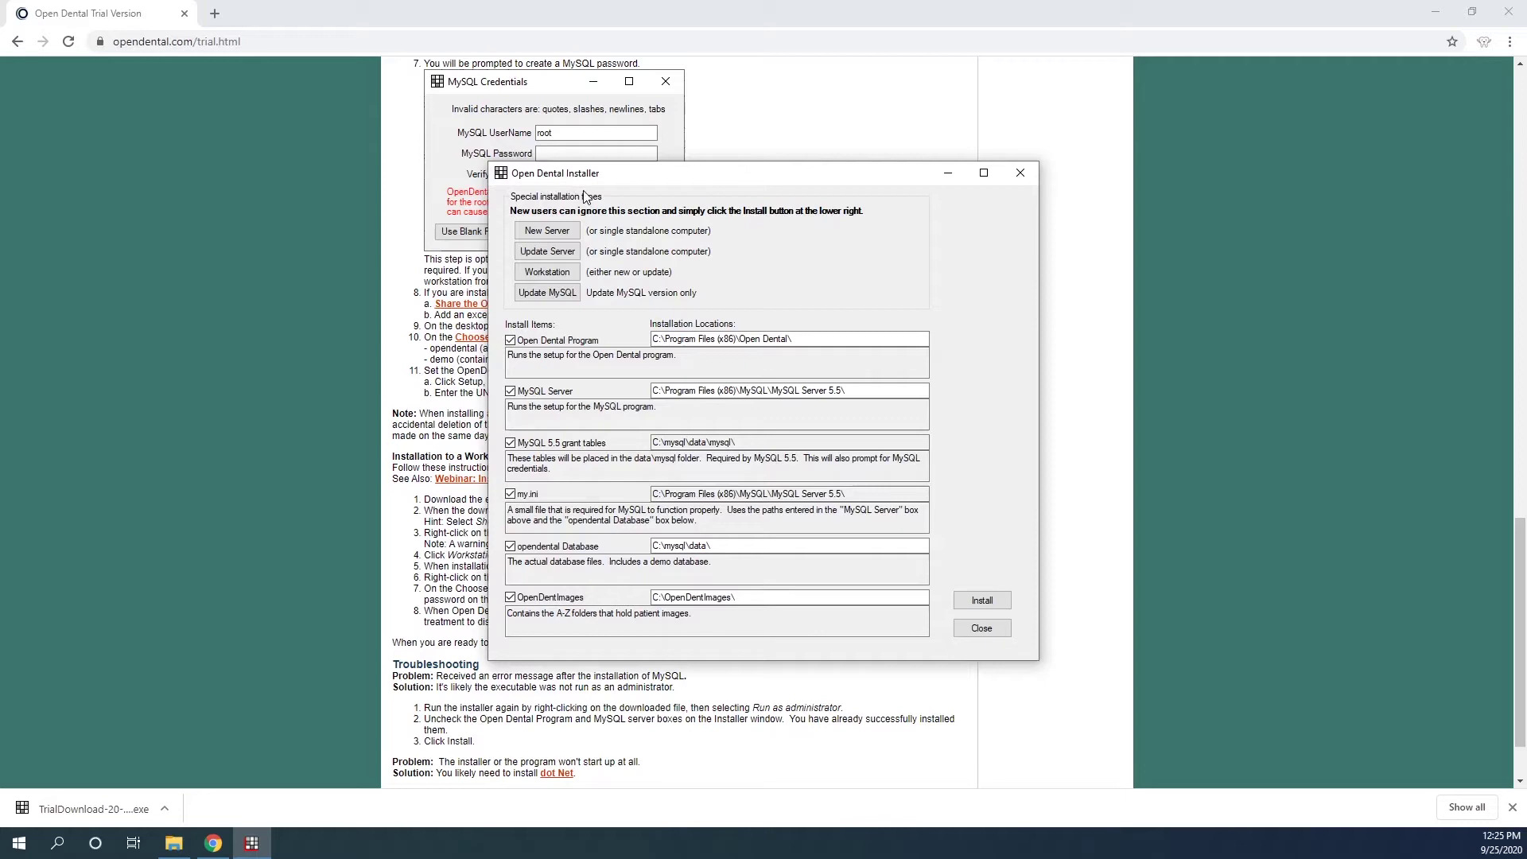
Step: Choose the Workstation setup, keeping only Open Dental Program checked, and start the install
click(552, 278)
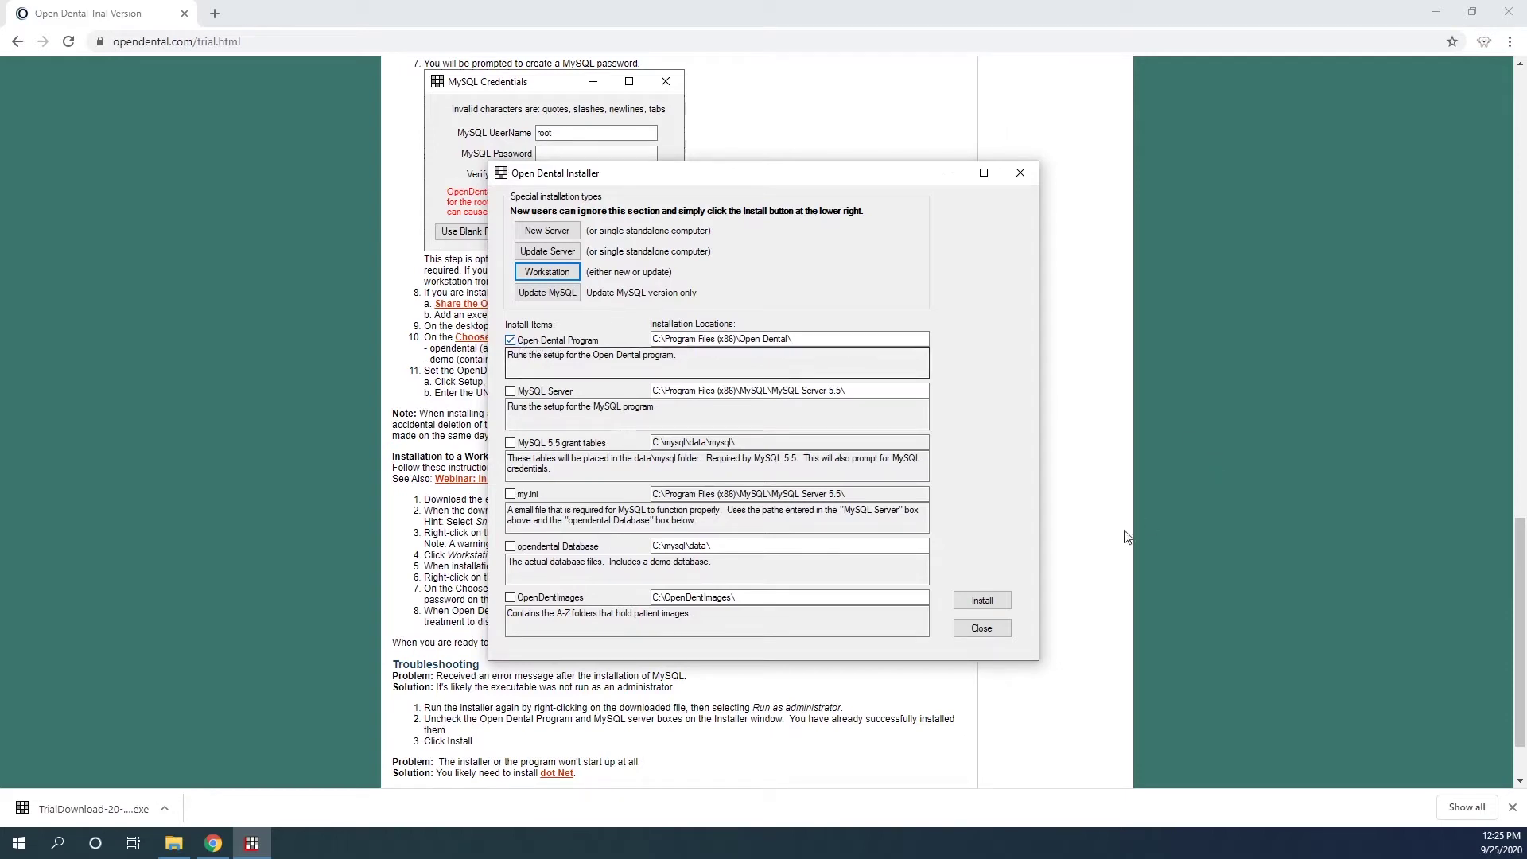
click(982, 601)
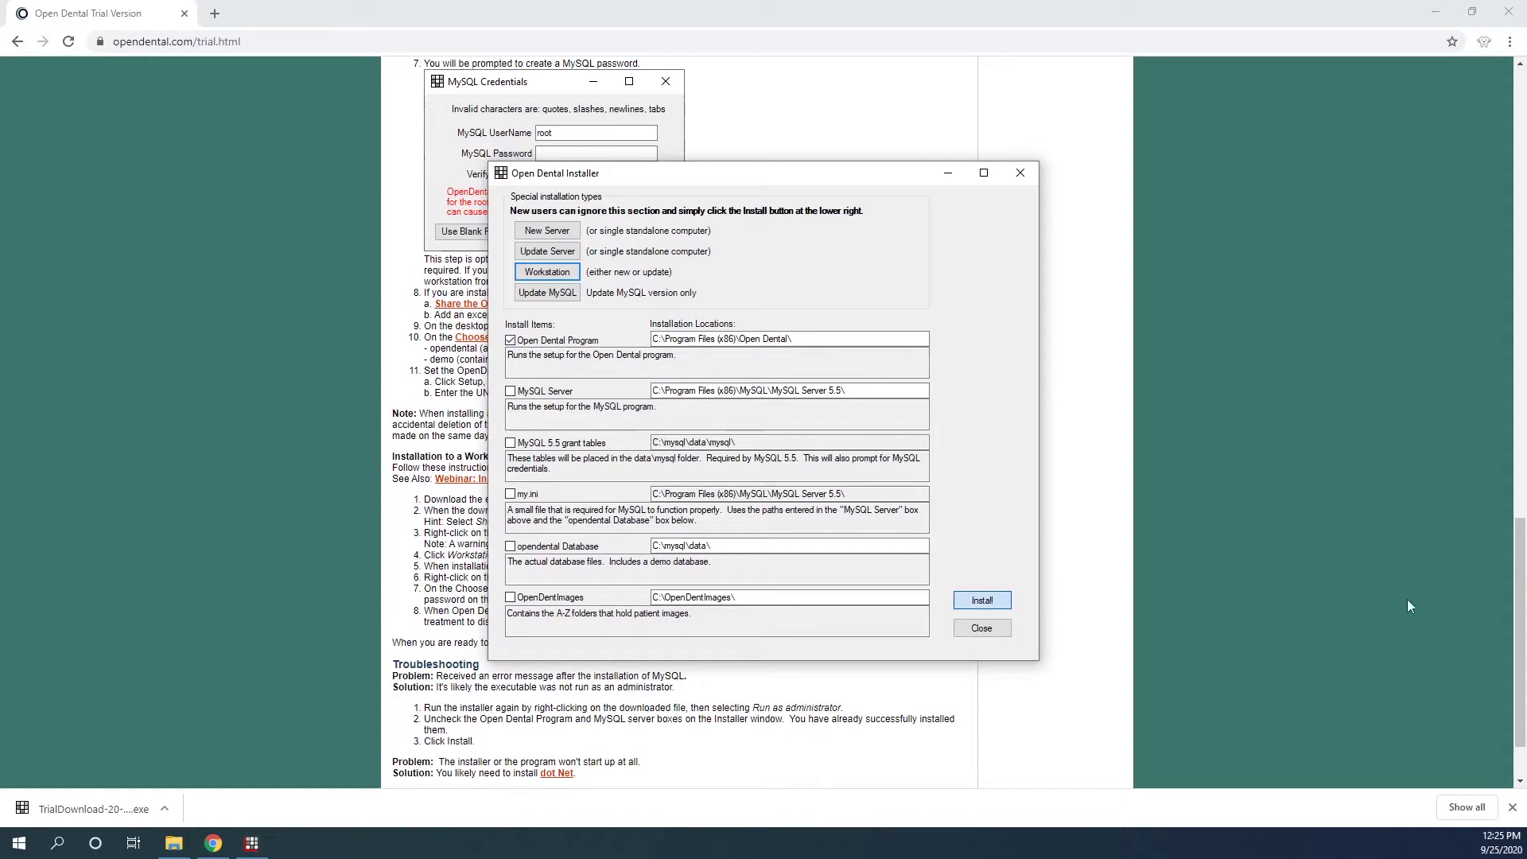
Step: Accept the license, keep the default install location, install Open Dental, and finish the wizard
drag(1037, 310, 641, 269)
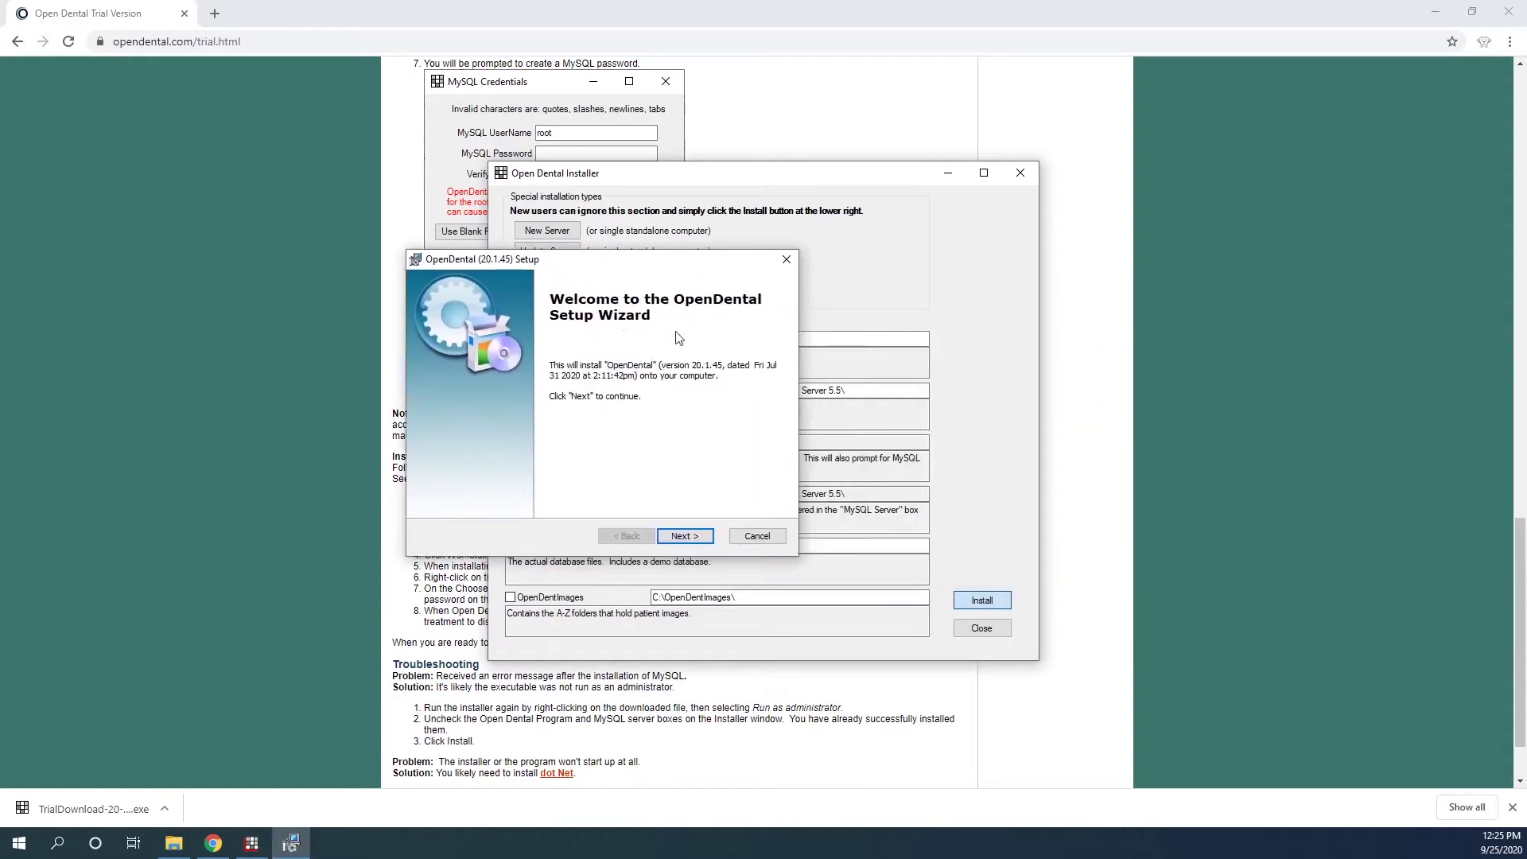
click(681, 538)
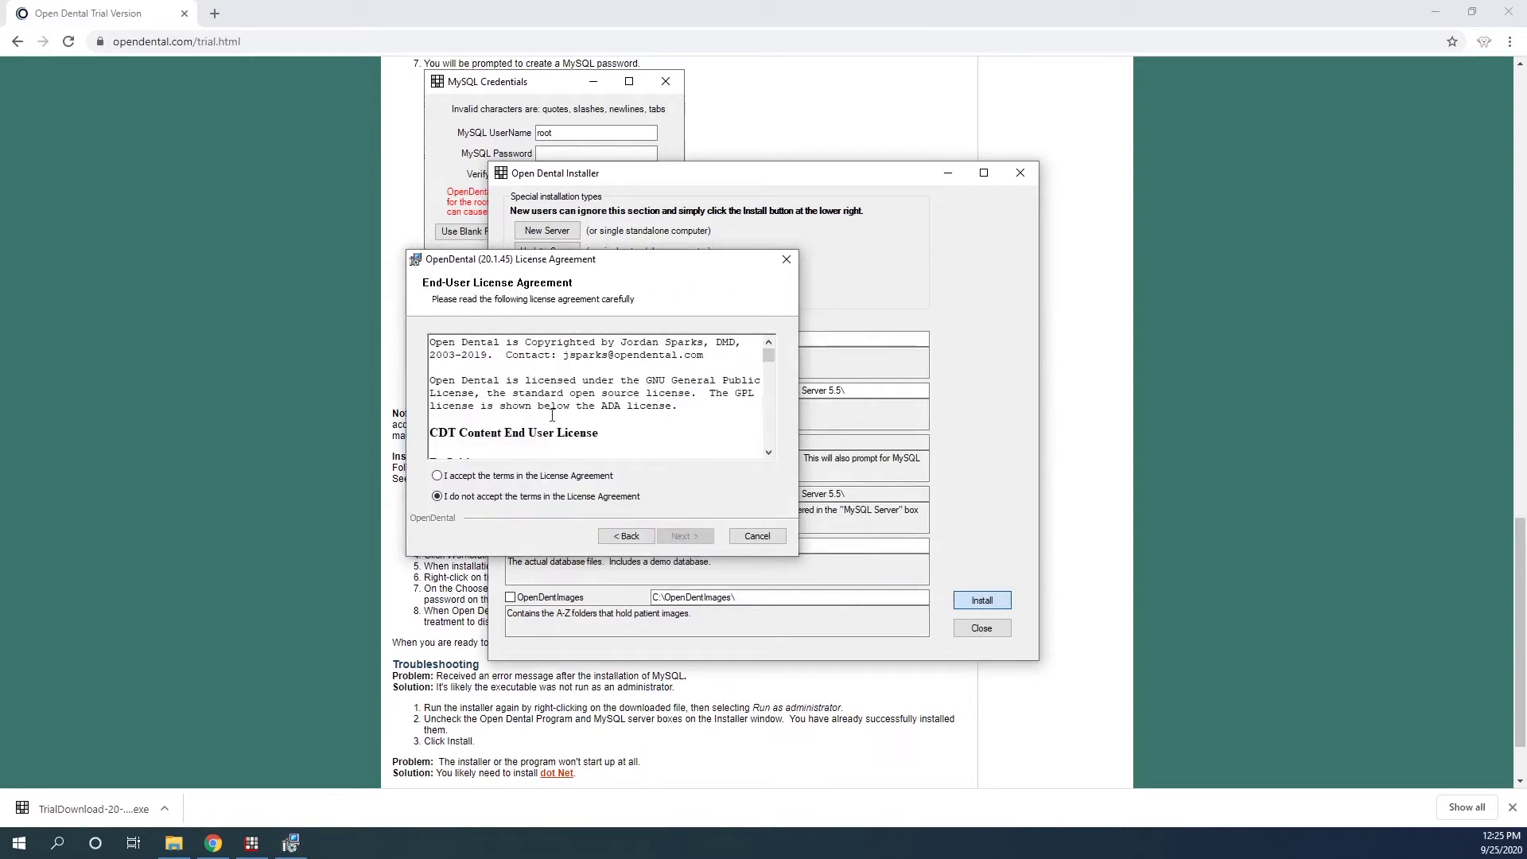
click(469, 477)
click(675, 535)
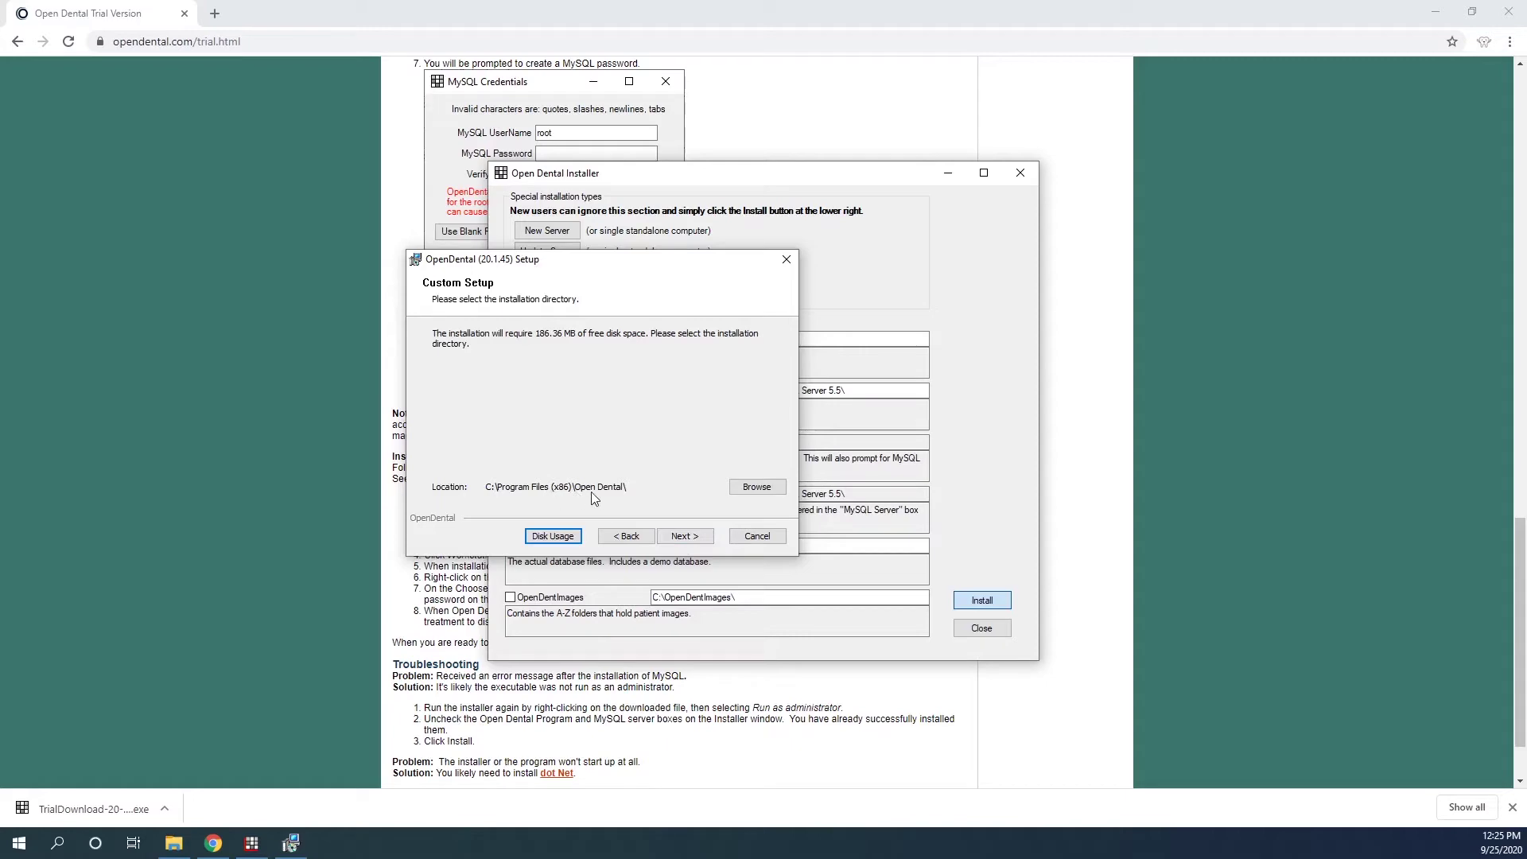
click(691, 537)
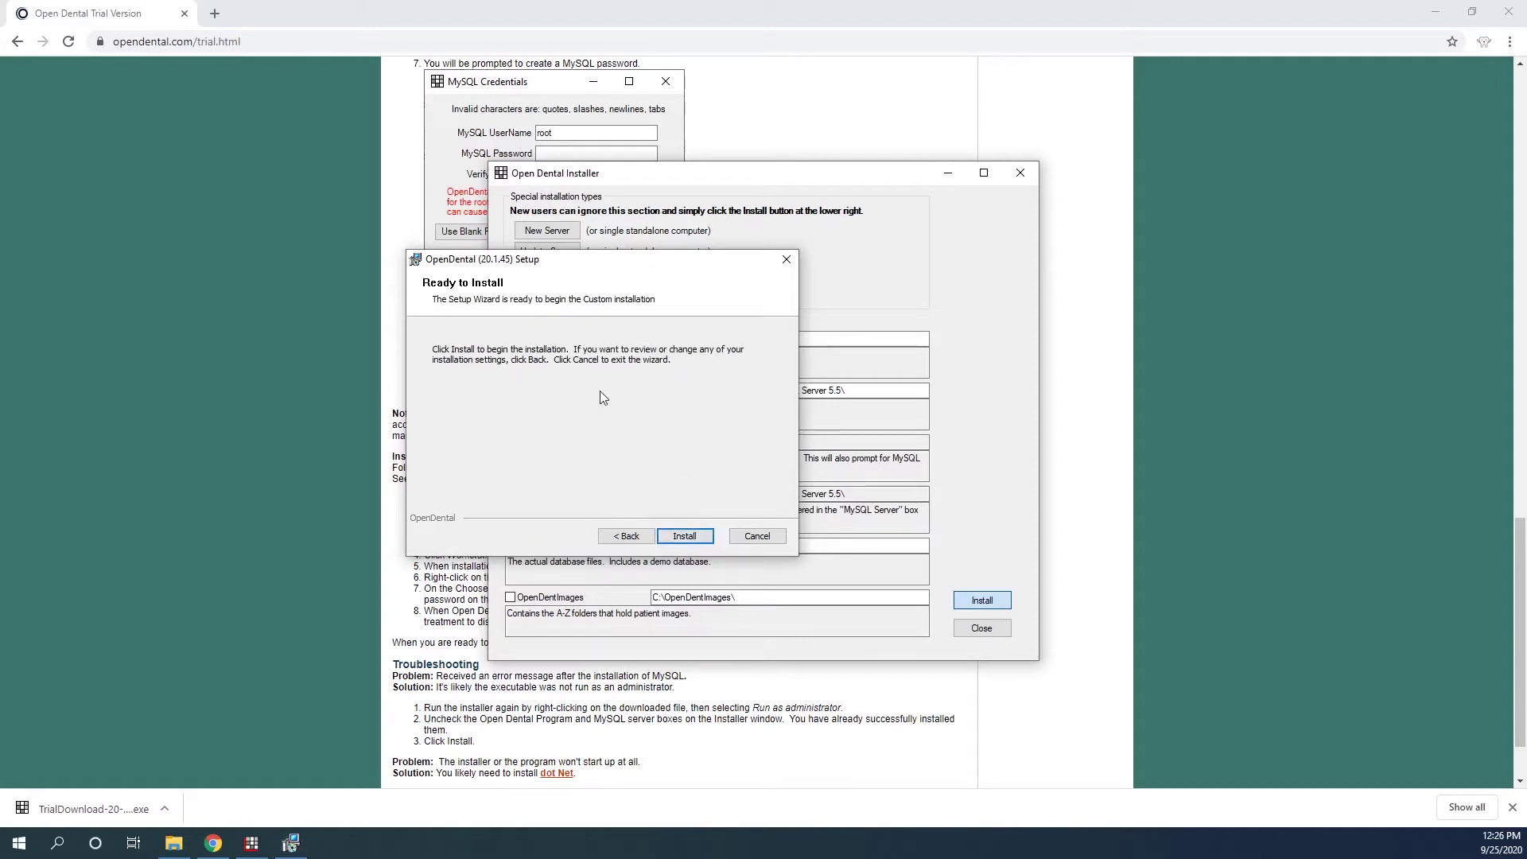
click(684, 535)
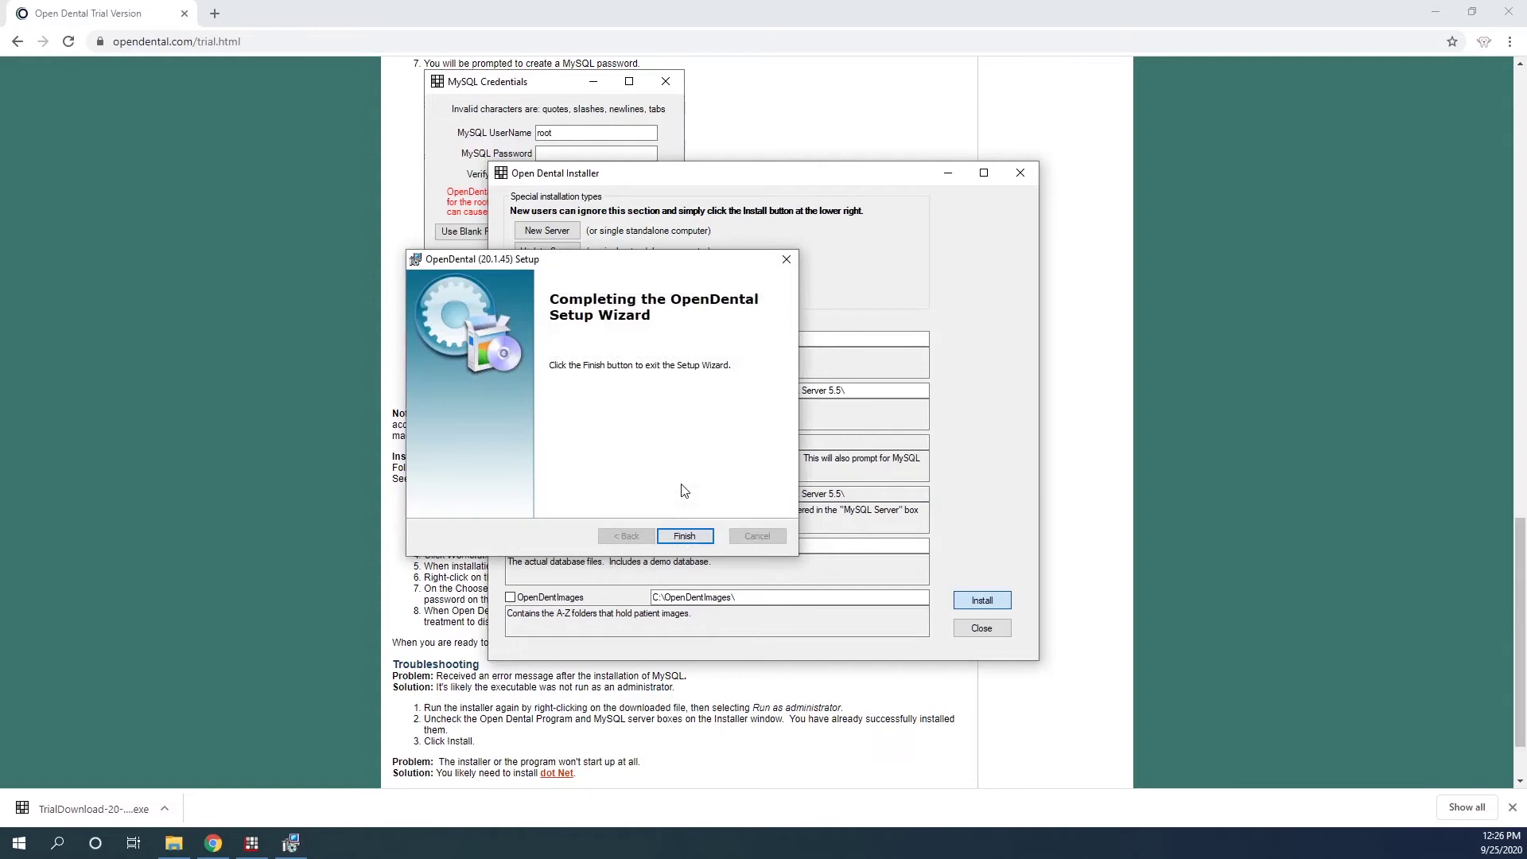
click(684, 536)
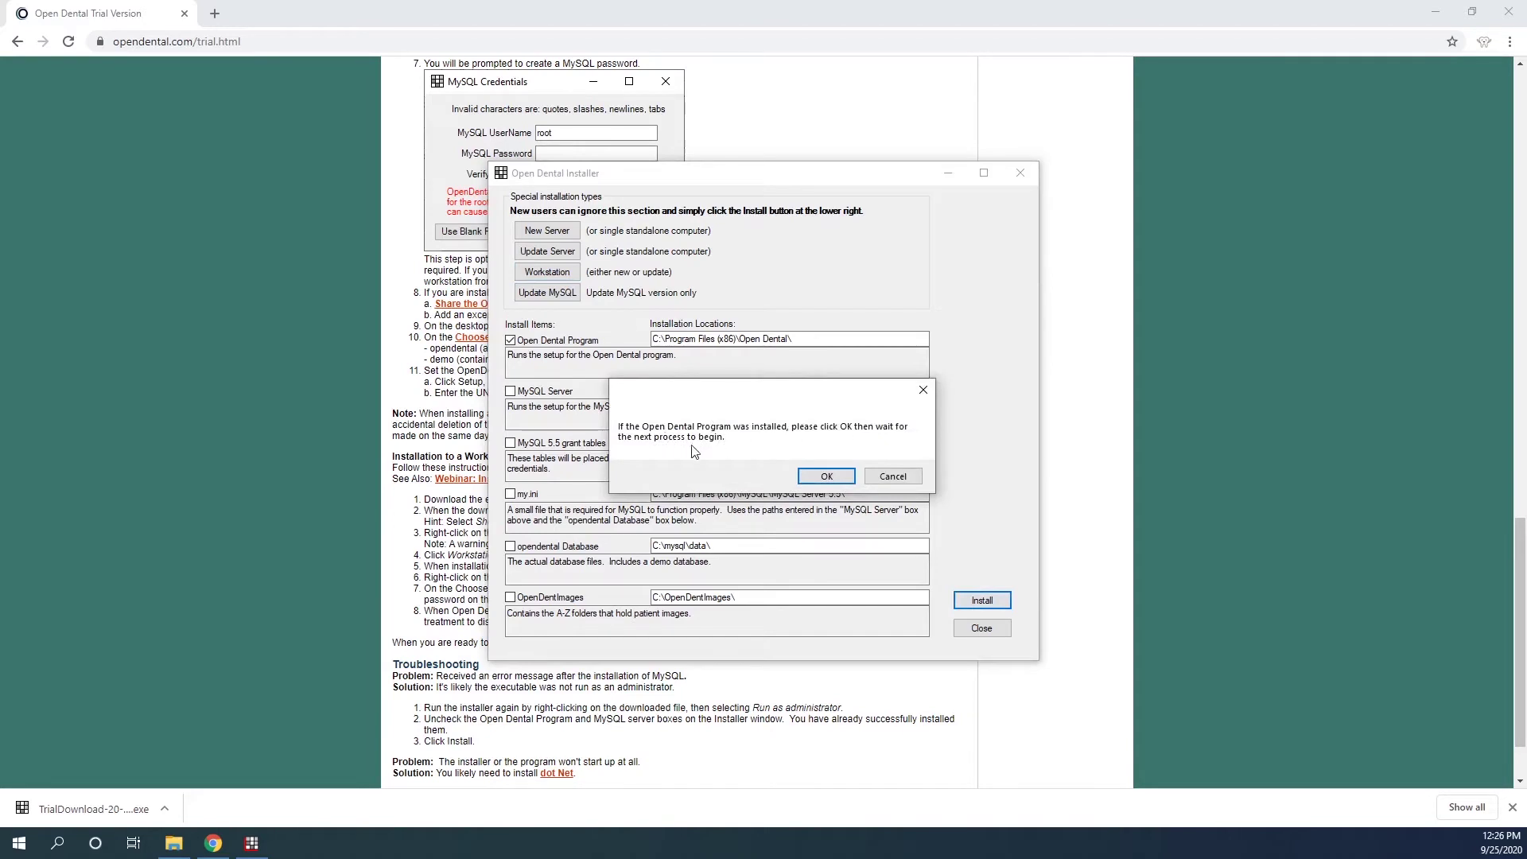
Step: Confirm both installer prompts, close the installer, and minimize Chrome and File Explorer to show the desktop
click(824, 478)
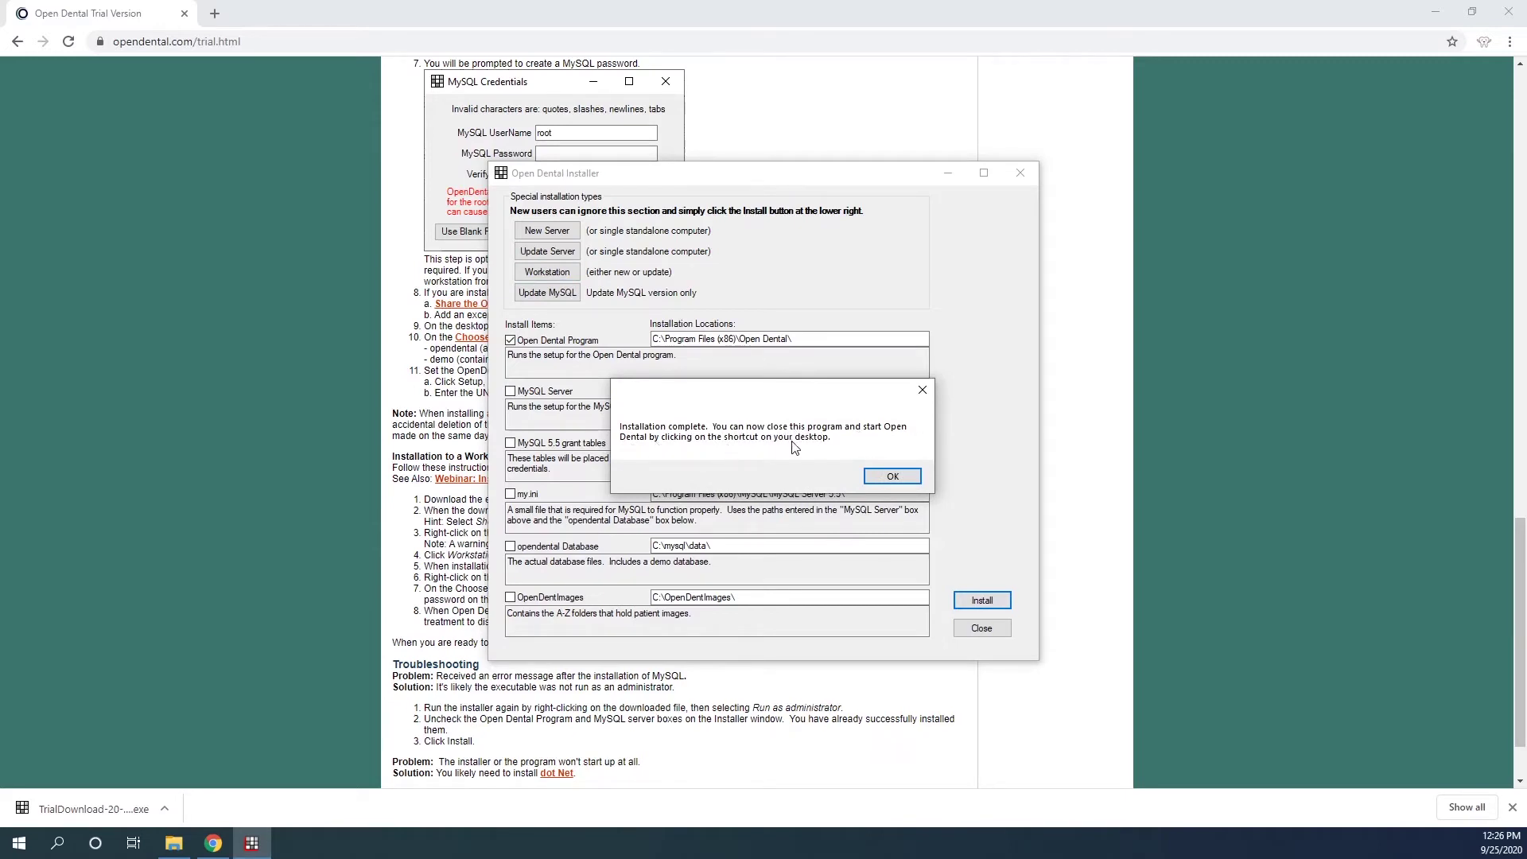
click(892, 478)
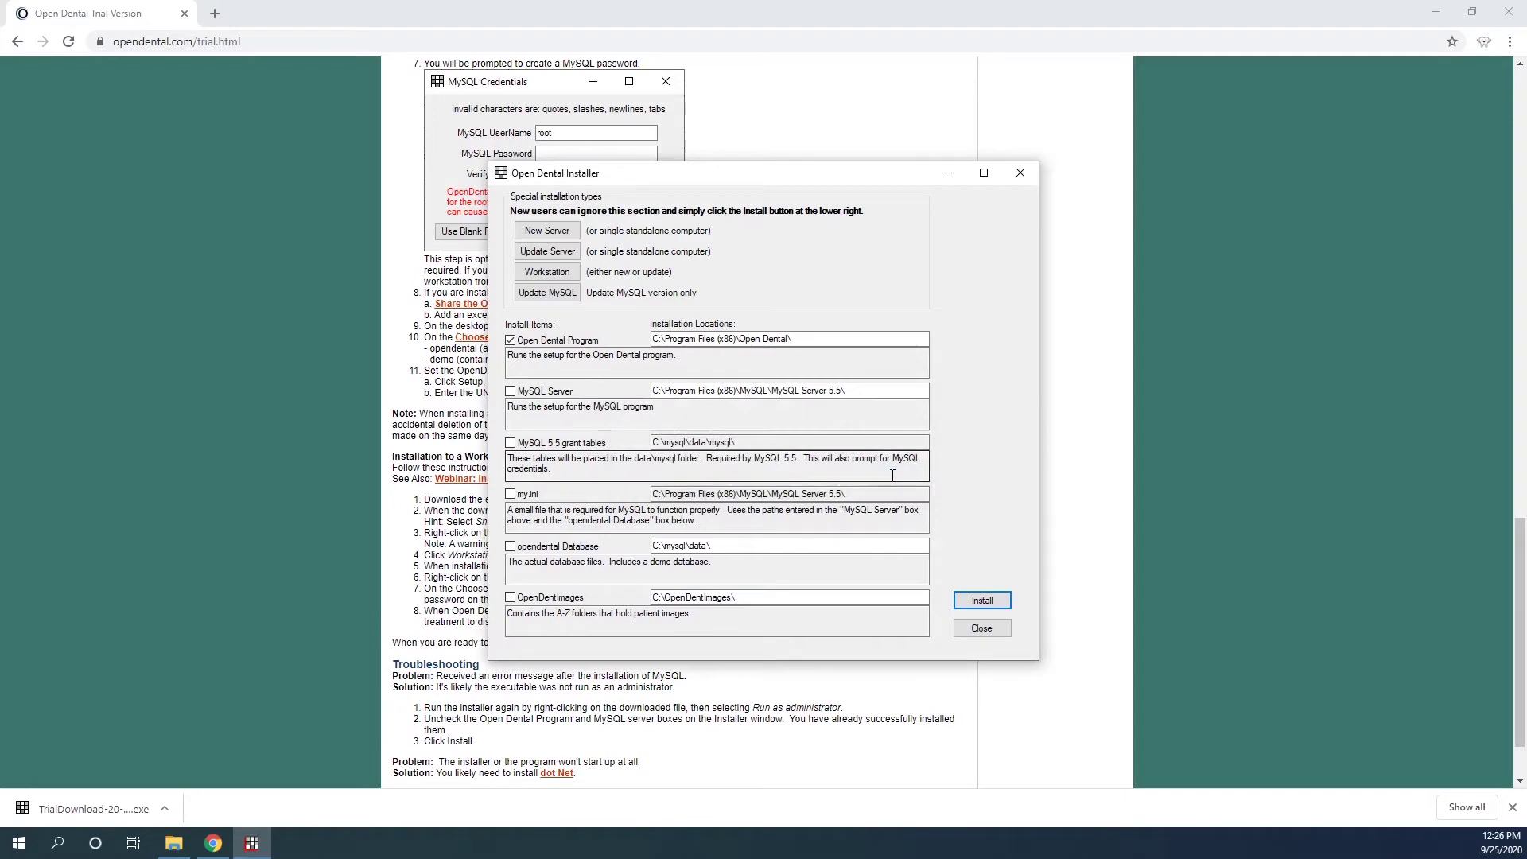
click(971, 630)
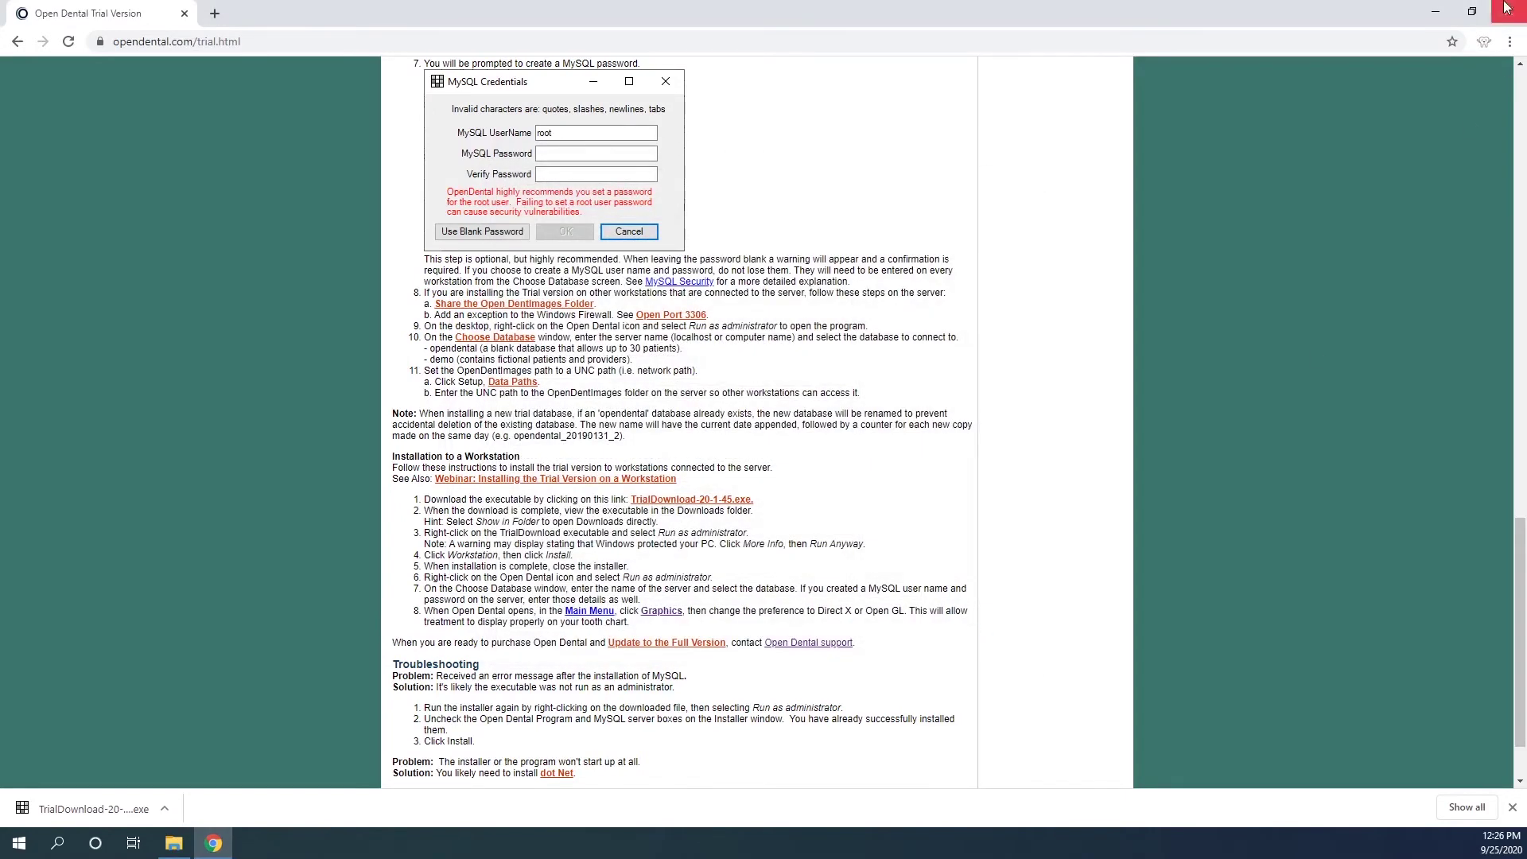
click(1435, 12)
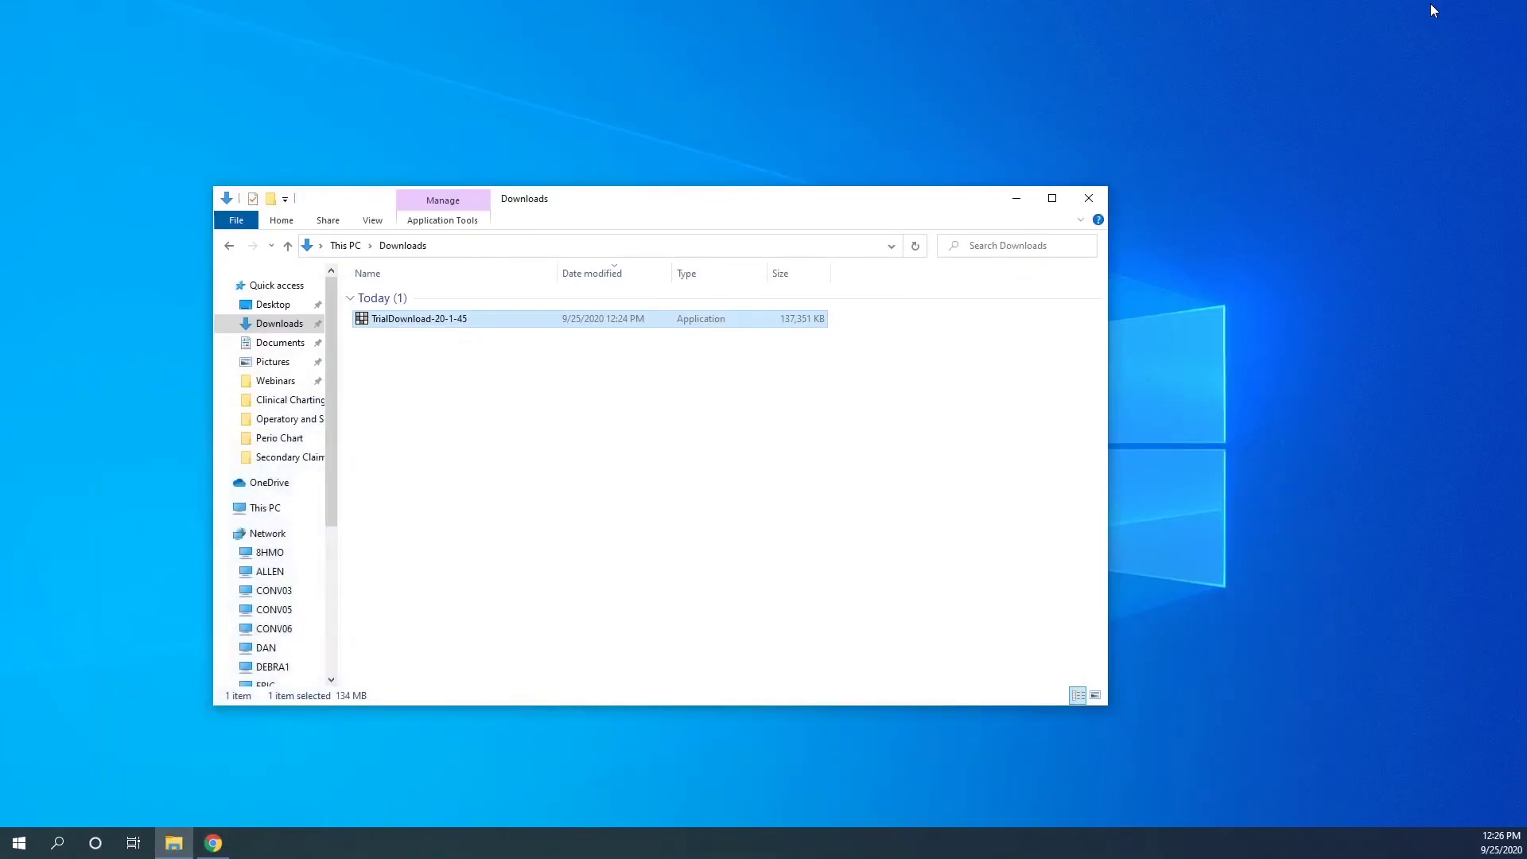
click(1017, 201)
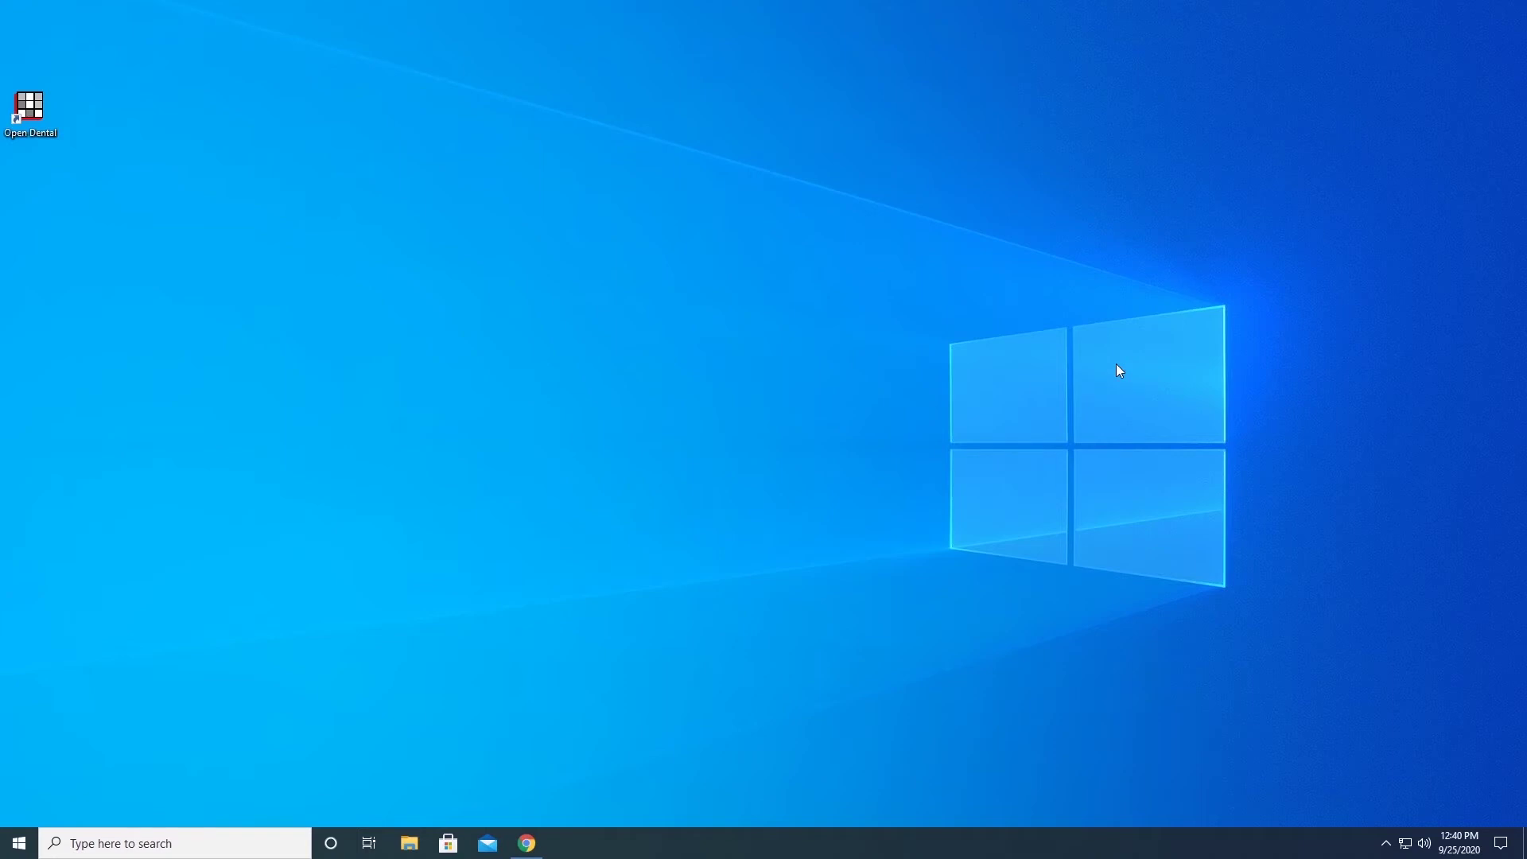
Step: Run Open Dental as administrator and select the server's demo database as root, hidden at startup
right_click(38, 107)
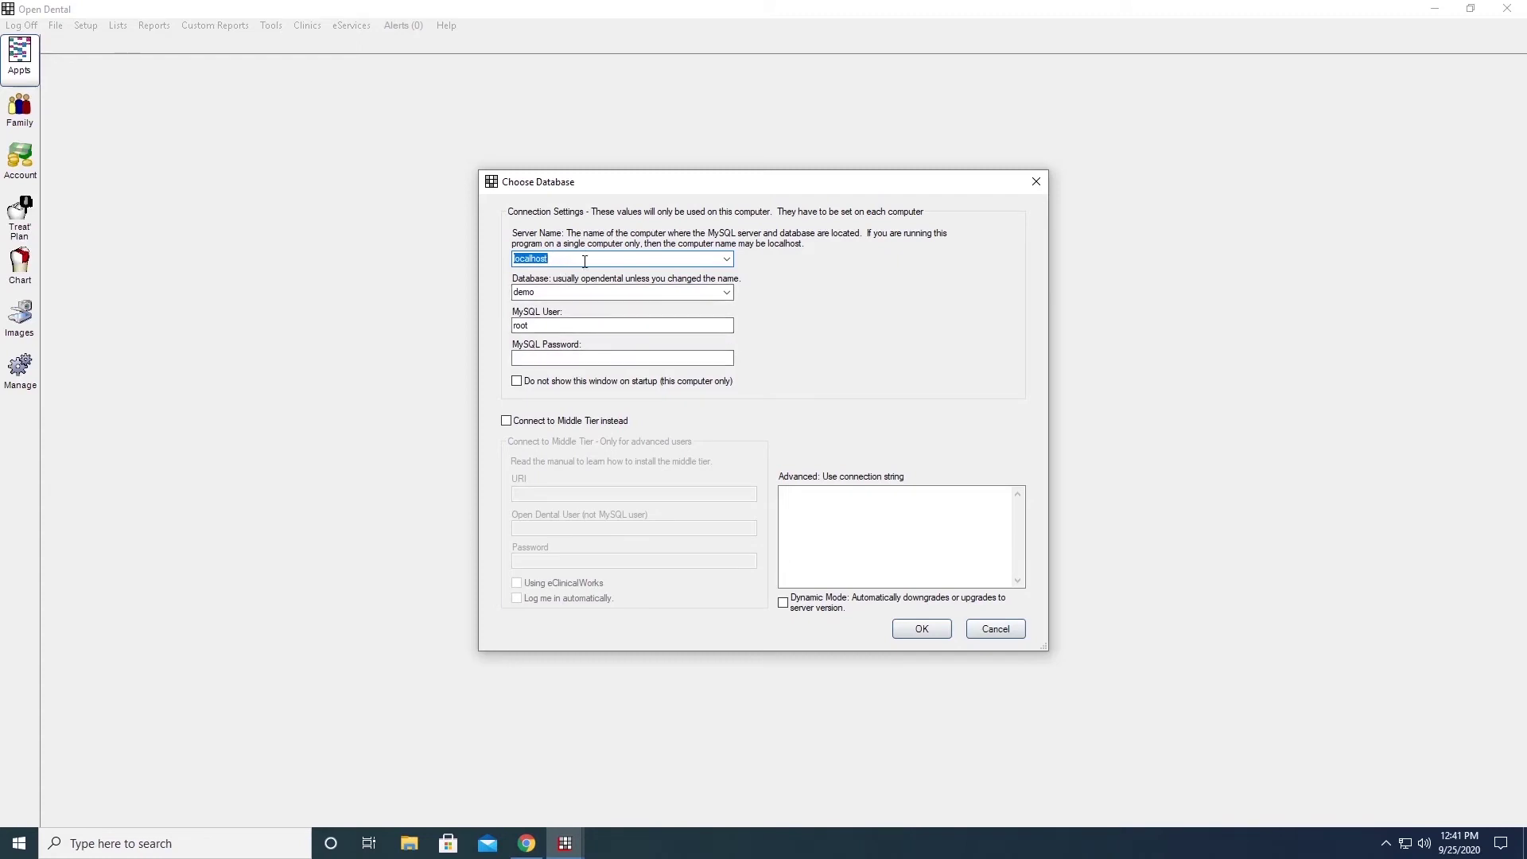
text(nickc)
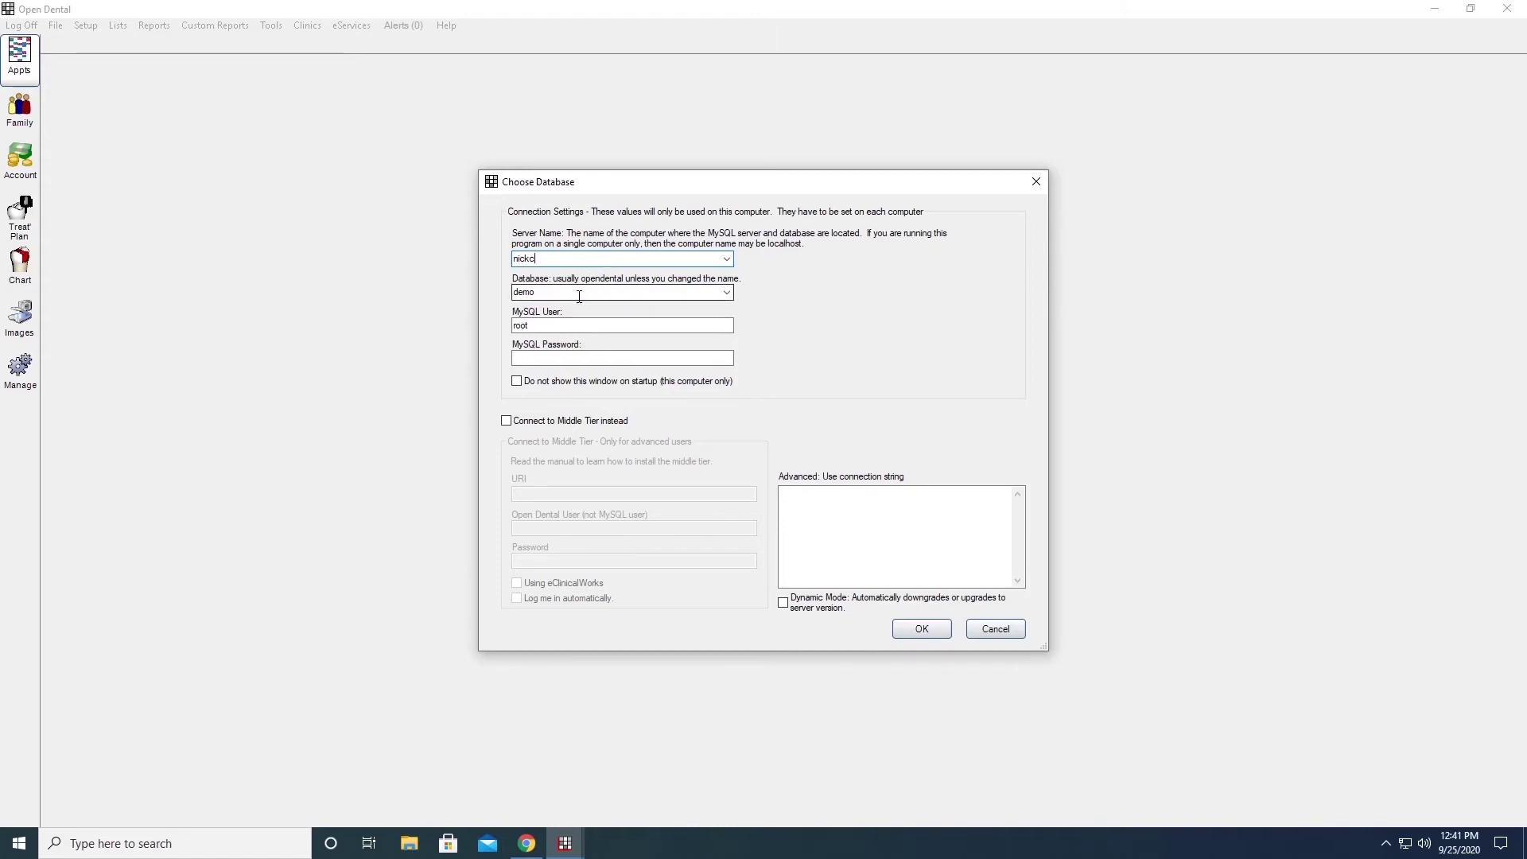
click(719, 295)
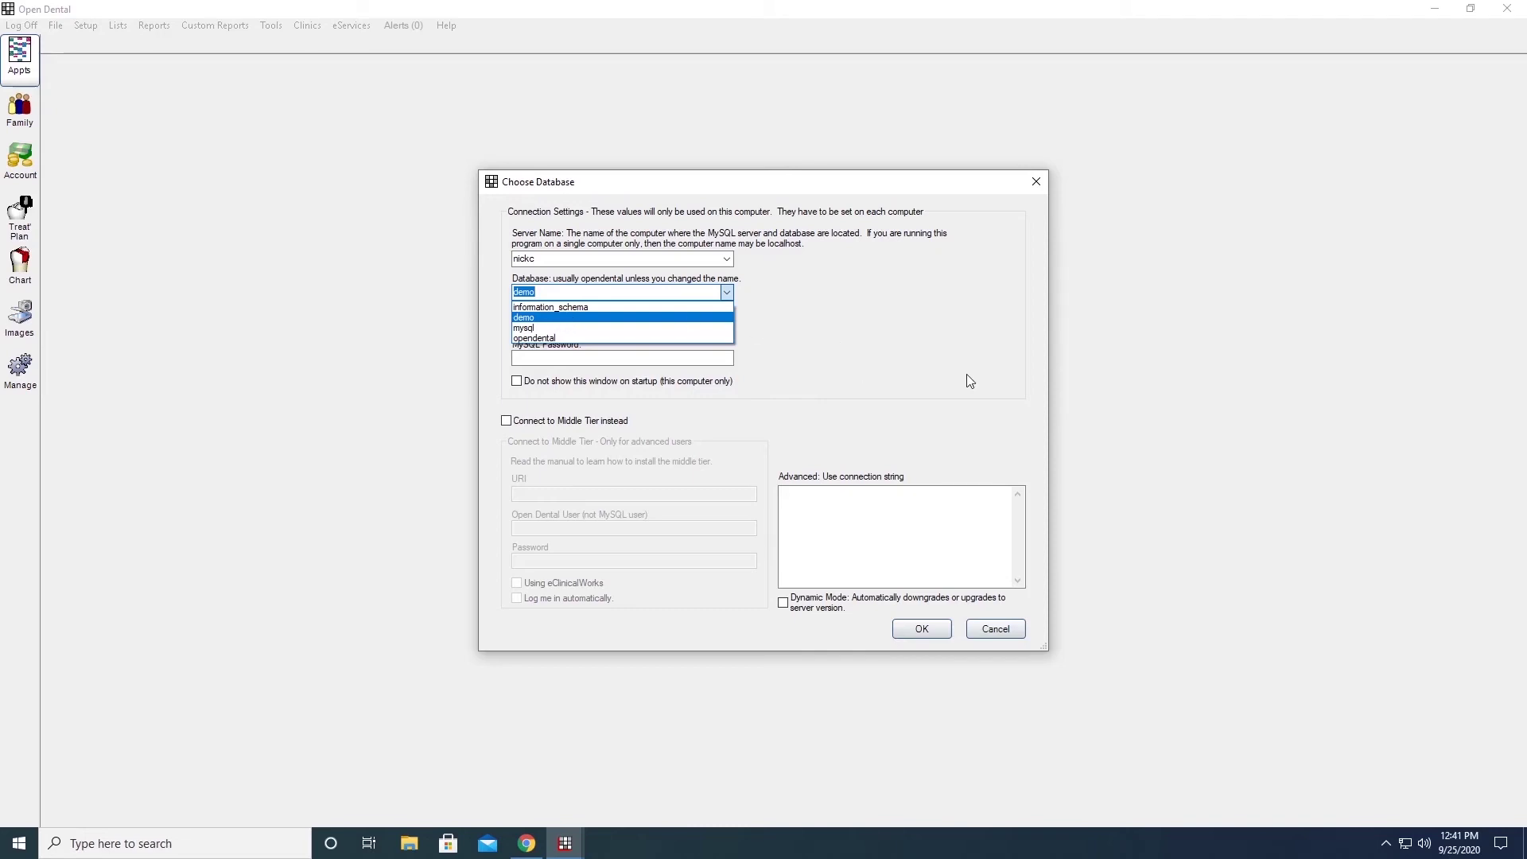
click(858, 328)
click(618, 326)
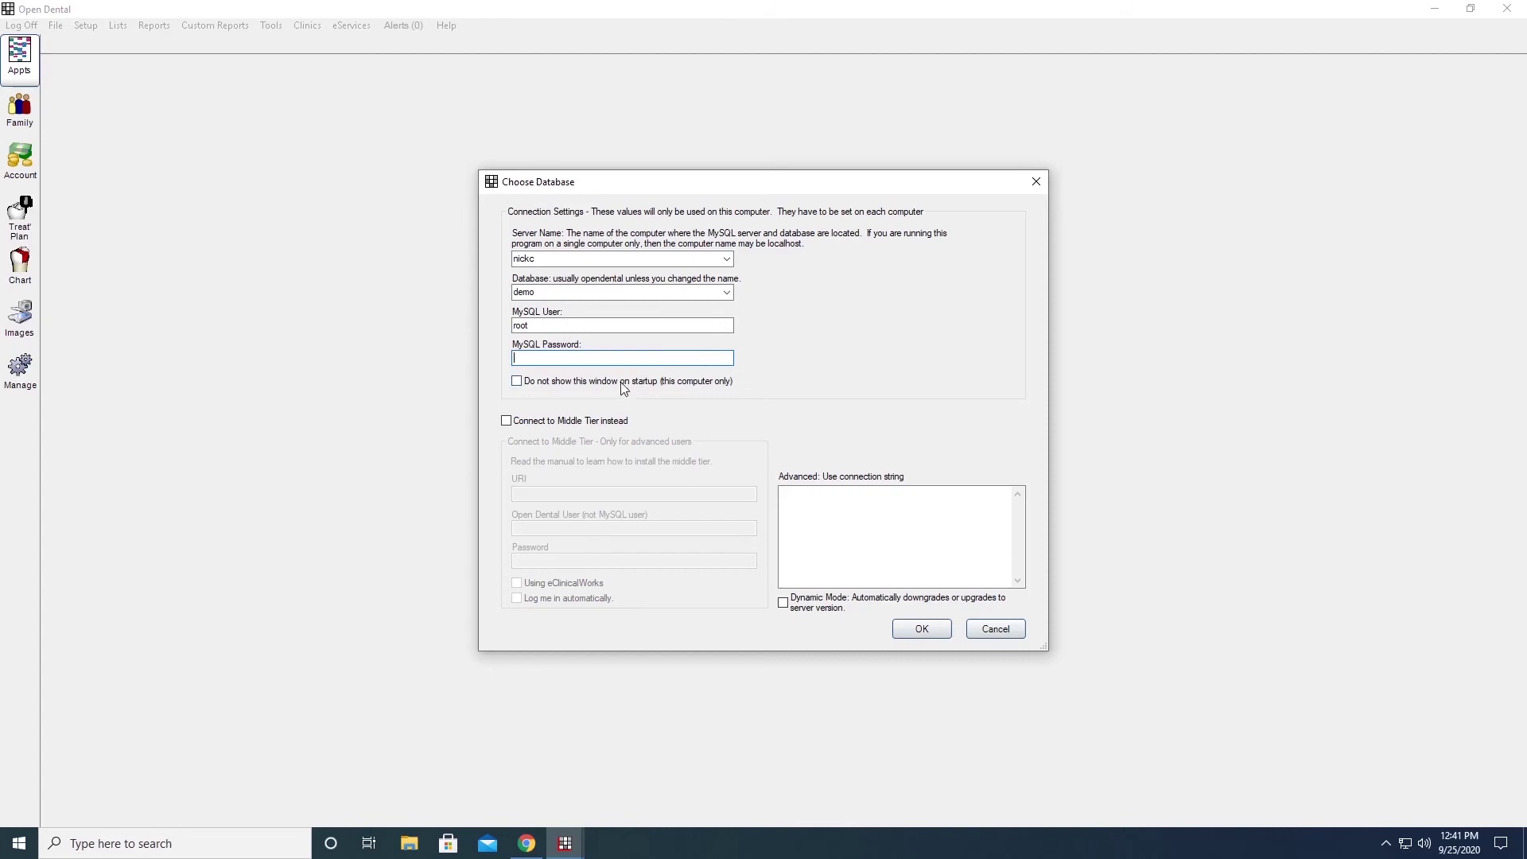
click(624, 387)
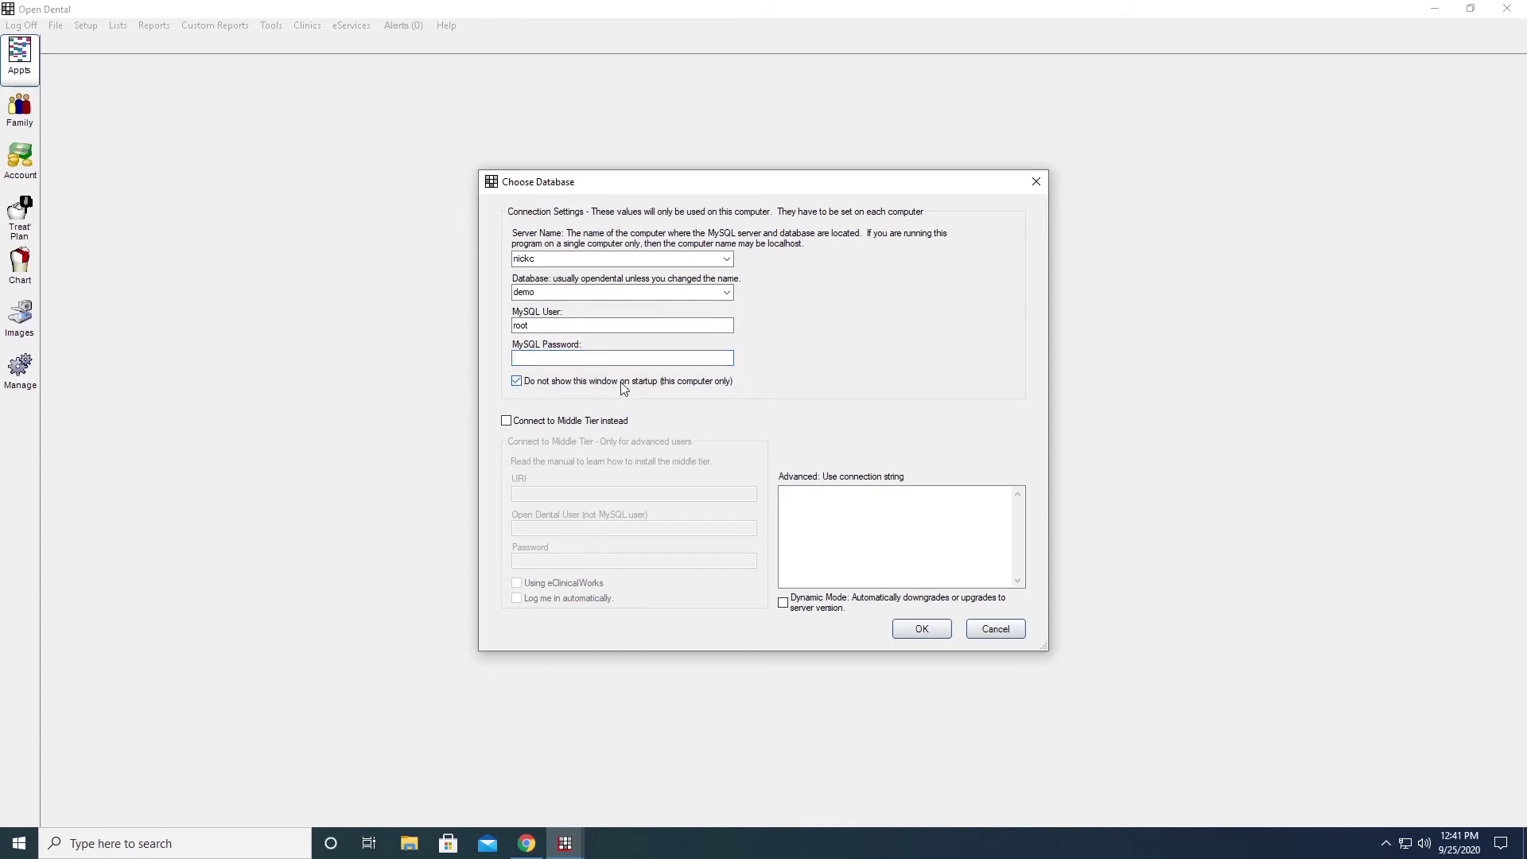
click(682, 362)
Step: Connect to the demo database and open the current patient's tooth chart in the Chart module
click(921, 629)
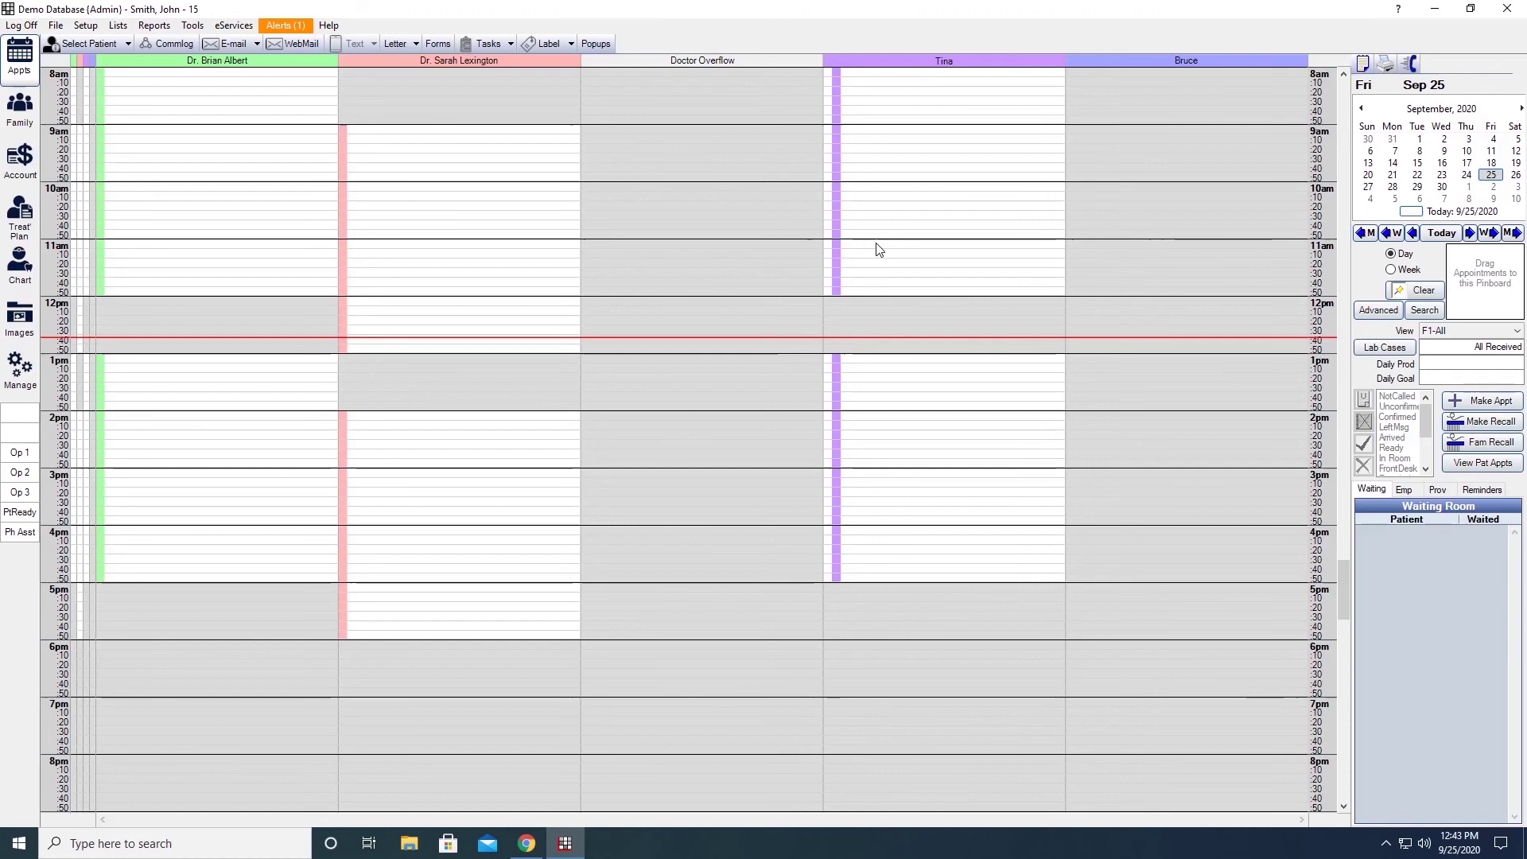
click(20, 266)
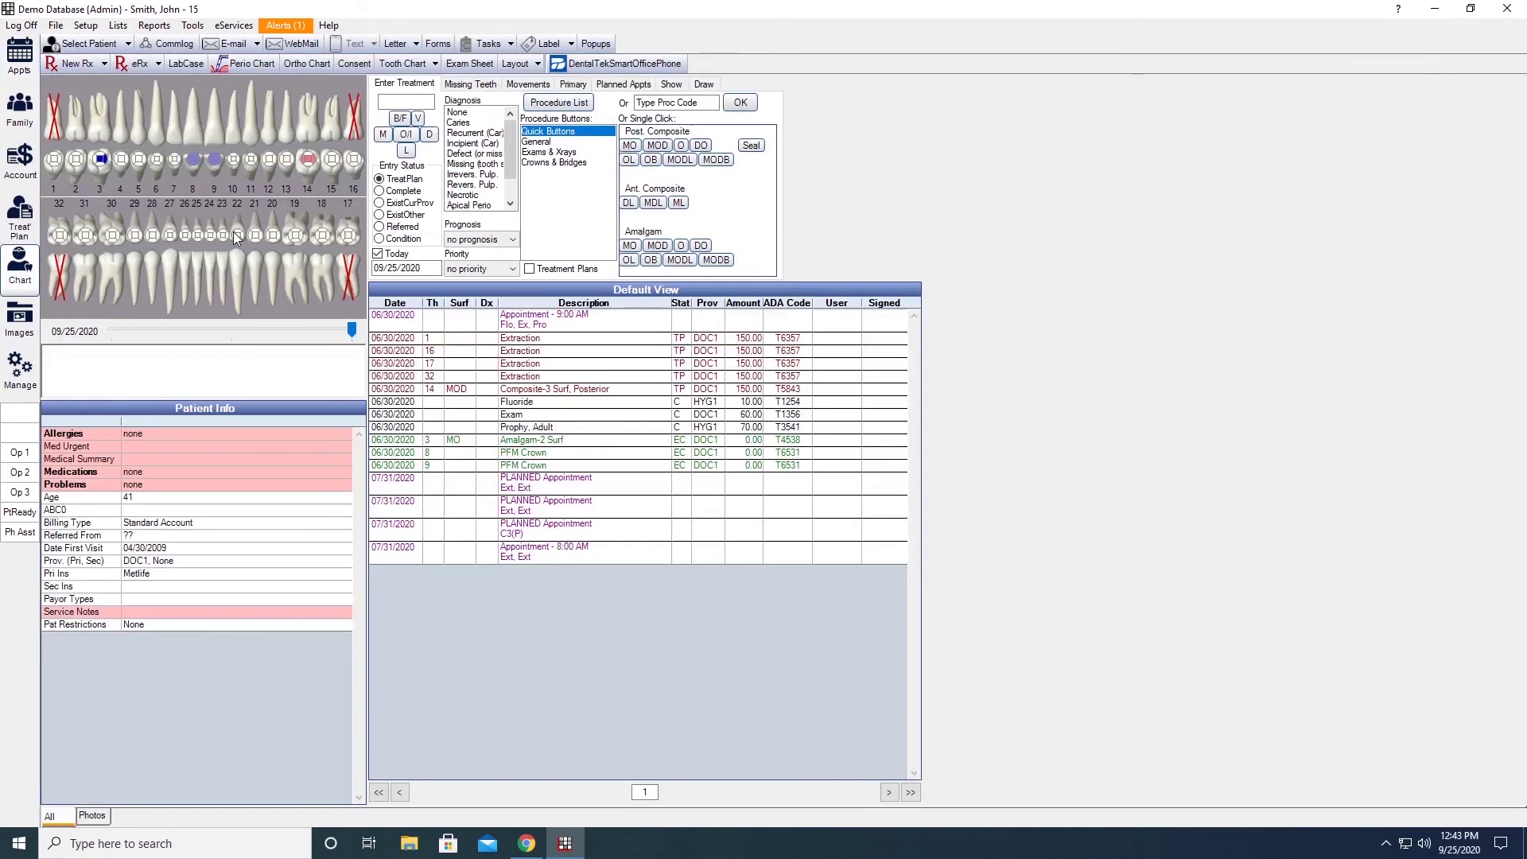
Step: In File > Graphics, switch the older tooth chart to DirectX 9 after OpenGL shows a pixel format warning
click(57, 29)
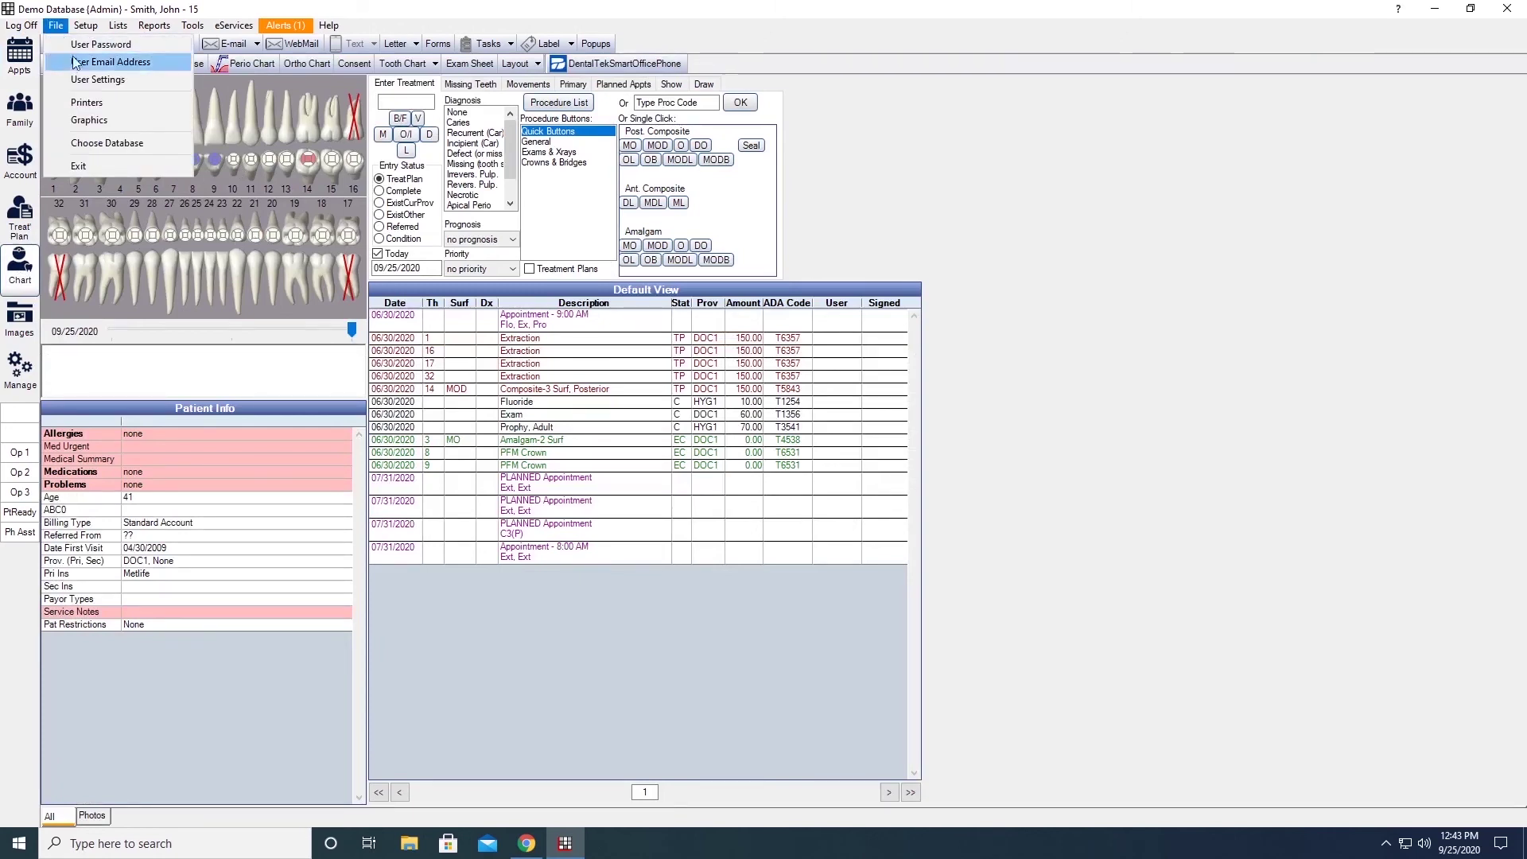
click(79, 120)
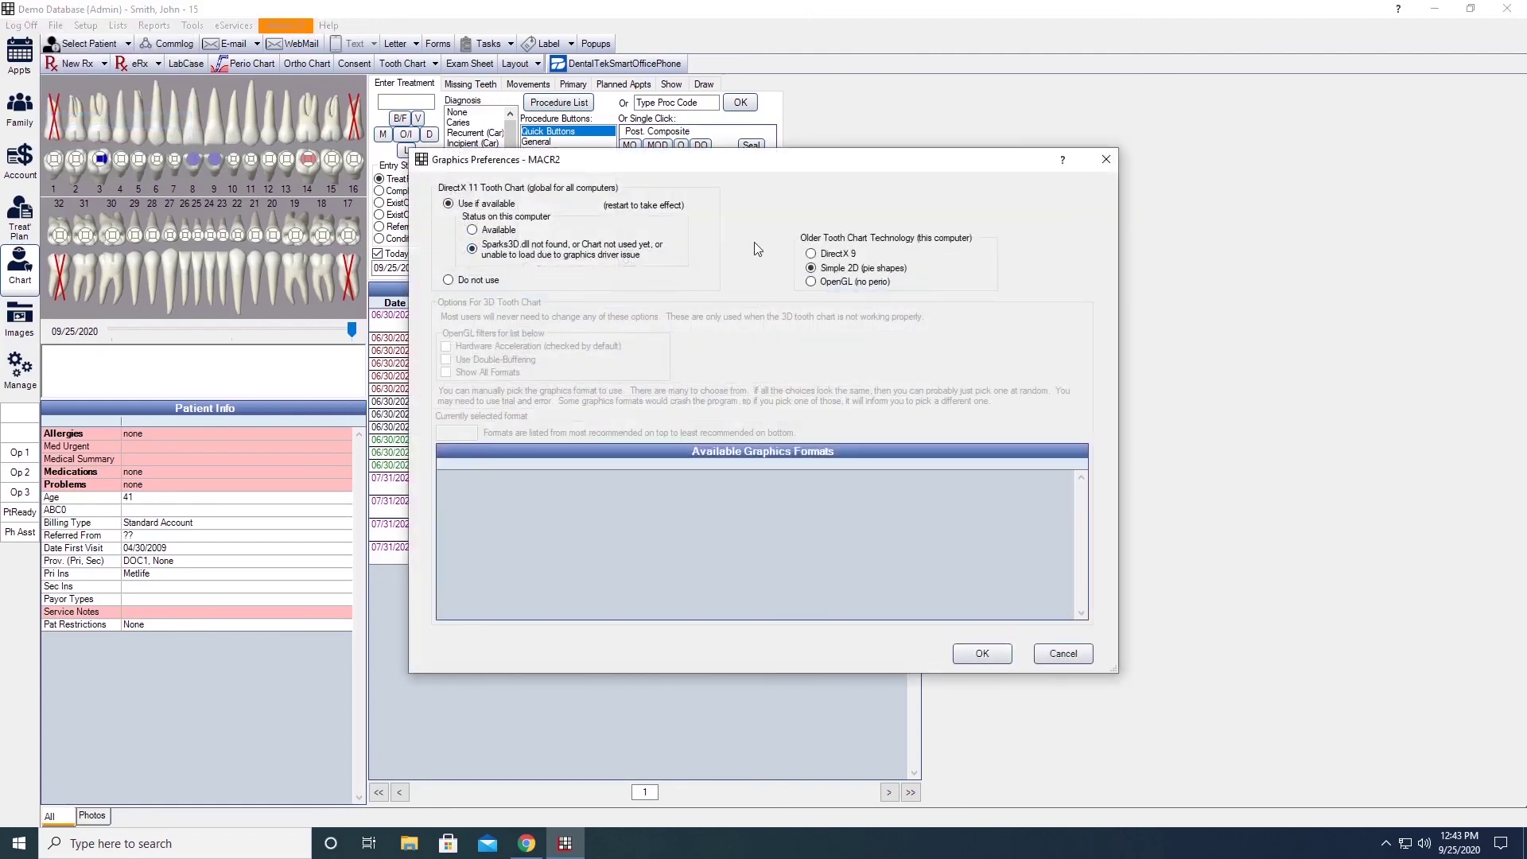
click(812, 254)
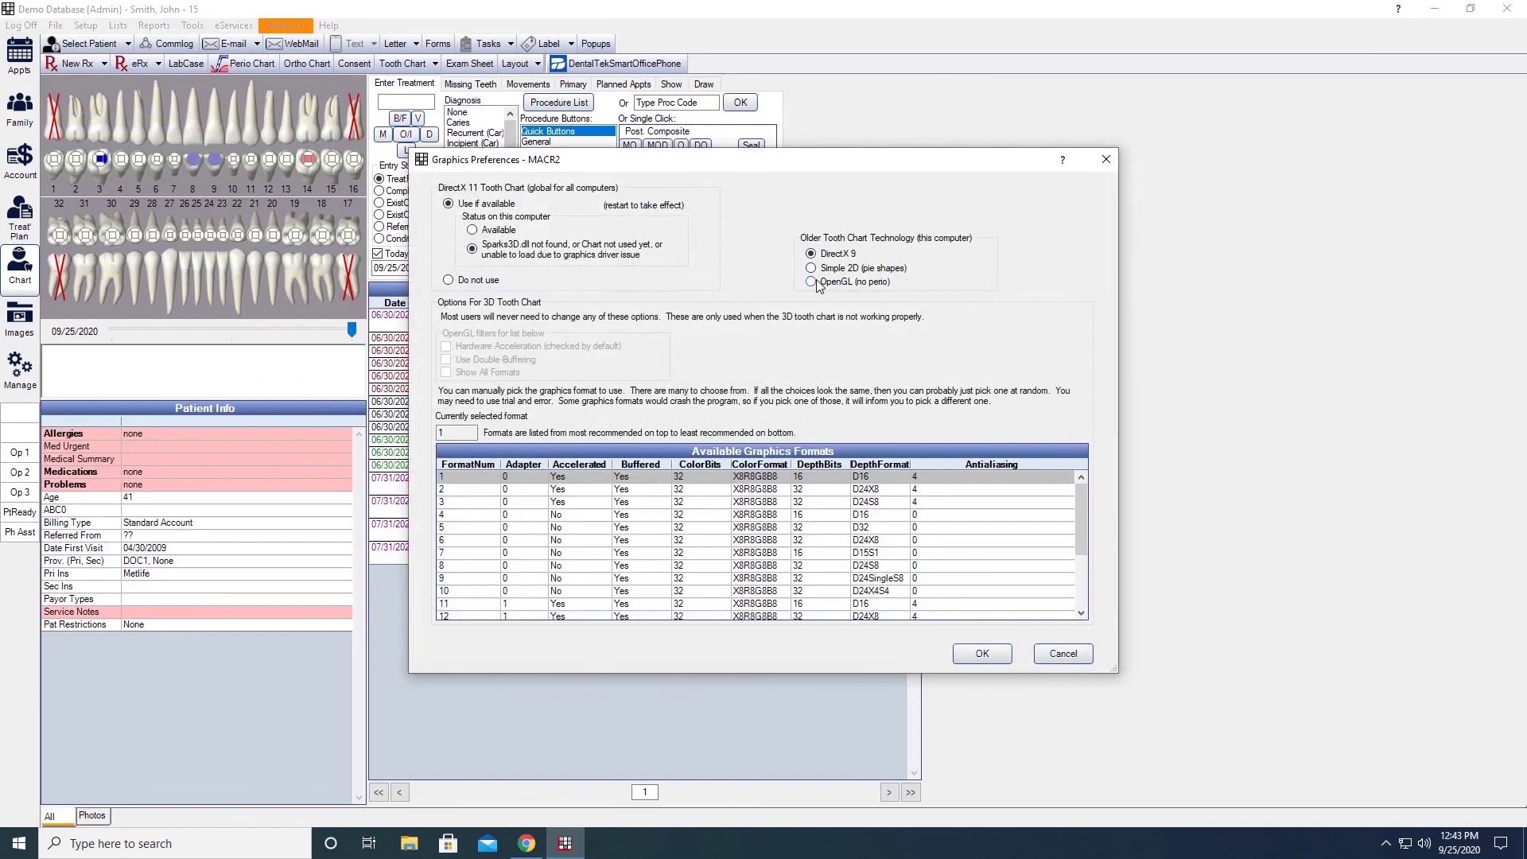
click(812, 281)
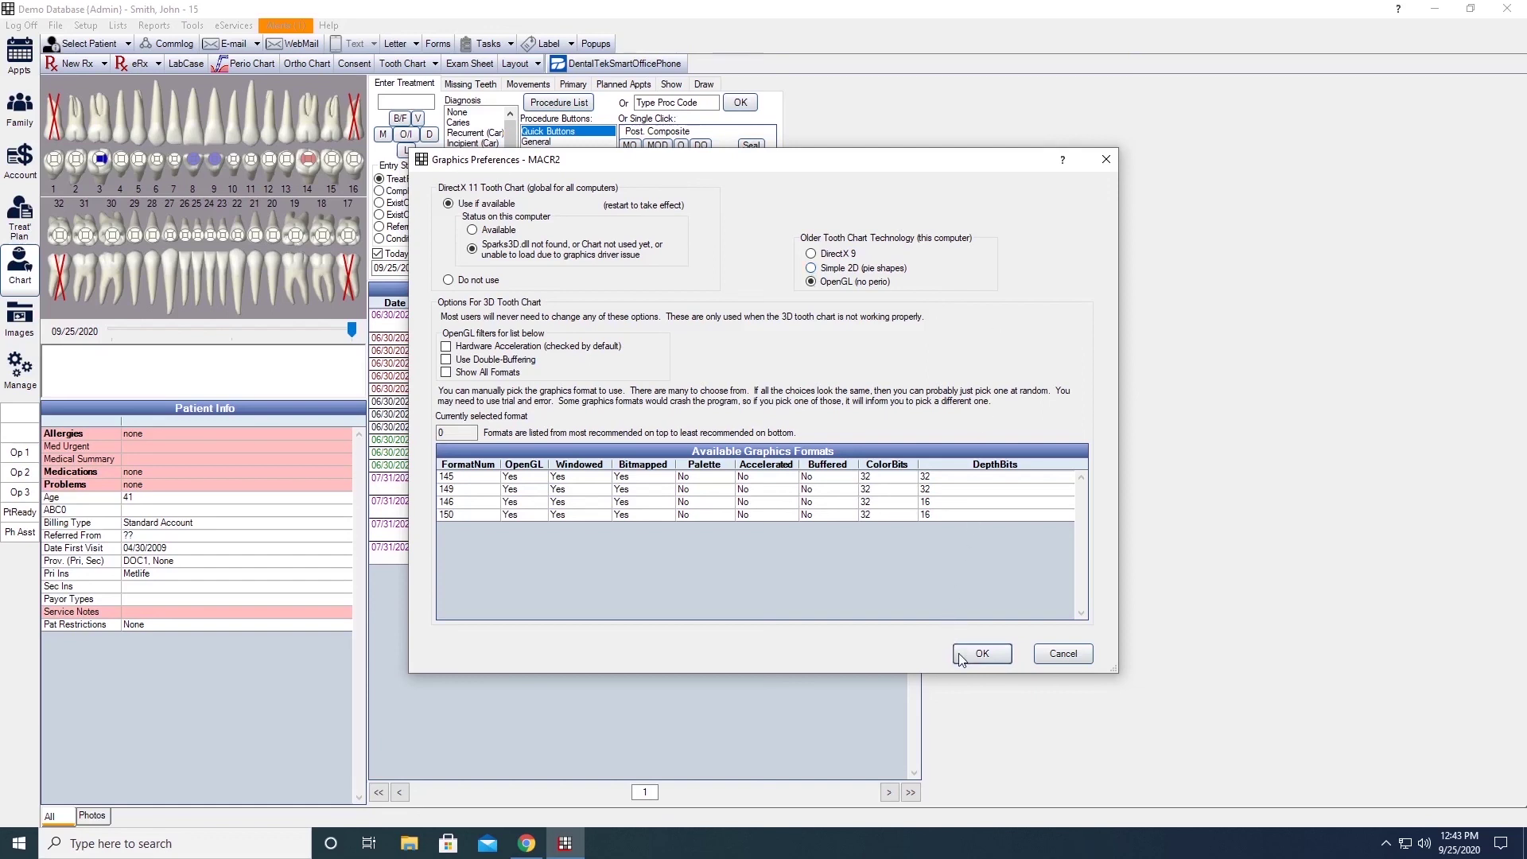
click(982, 653)
click(873, 483)
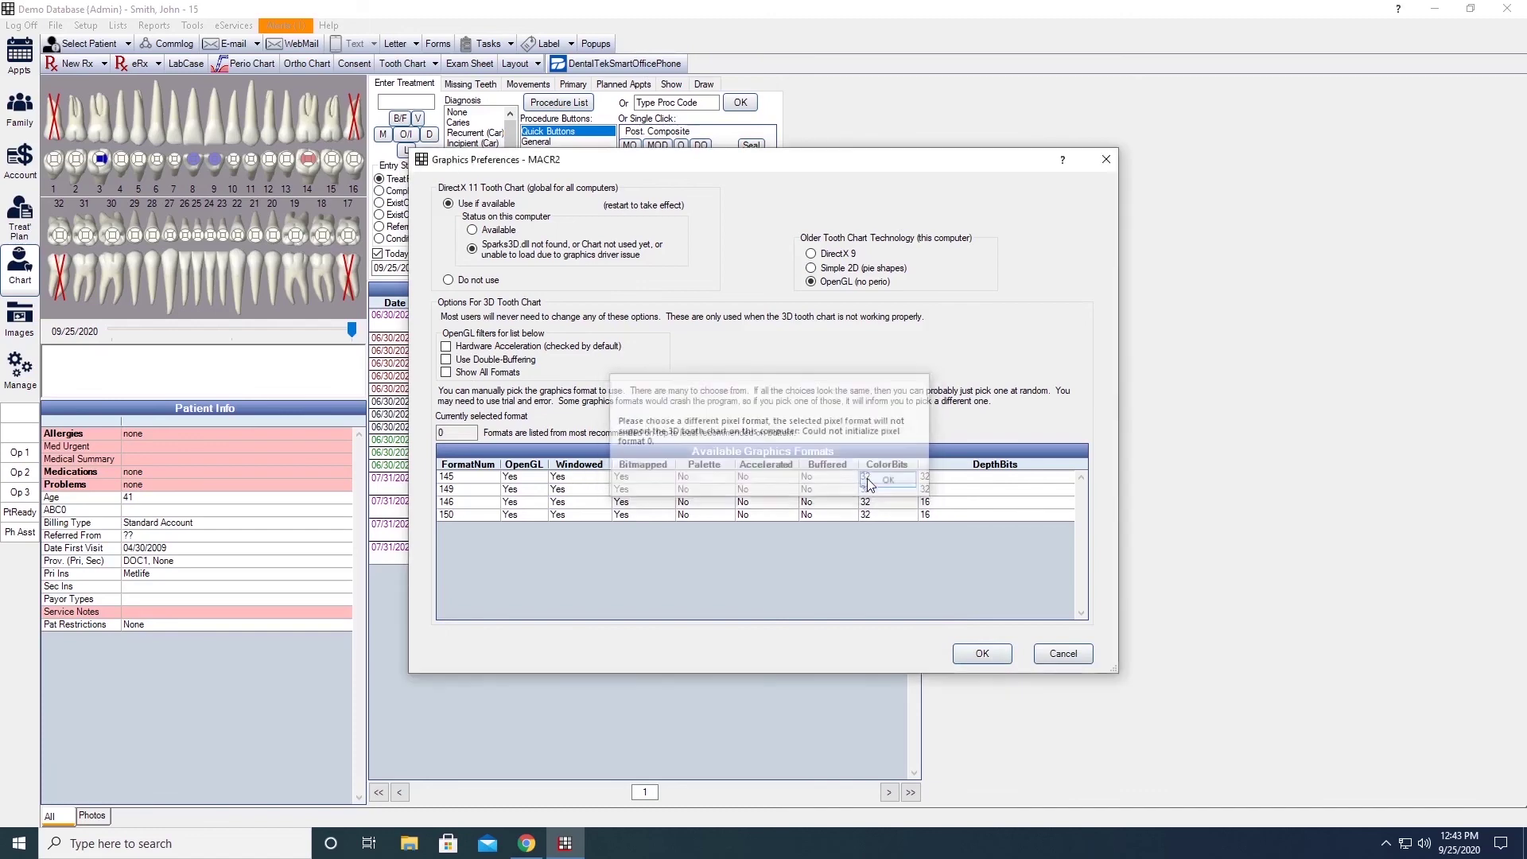
click(810, 253)
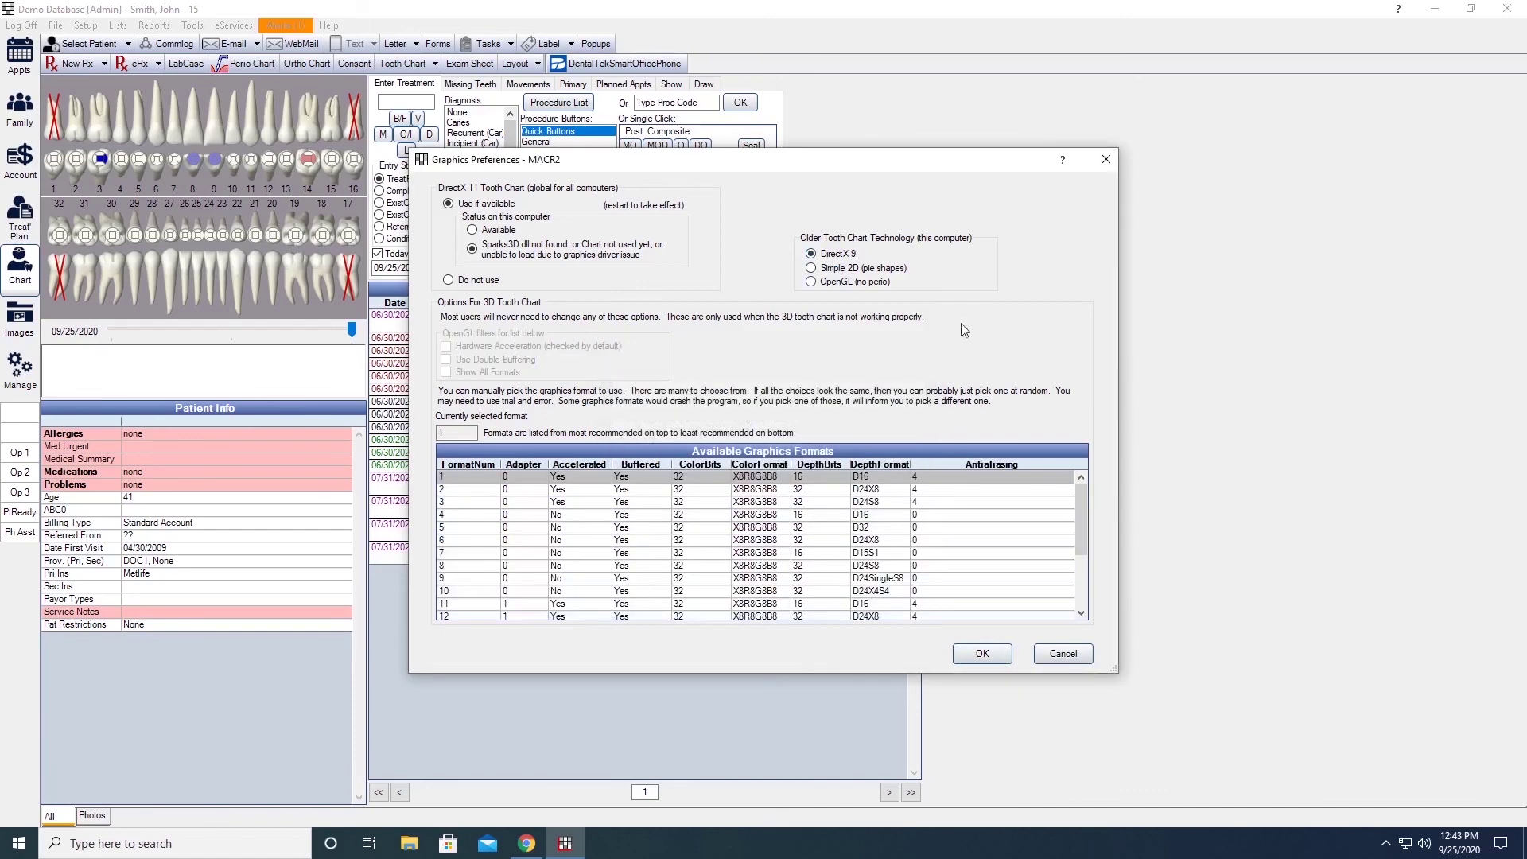
click(981, 652)
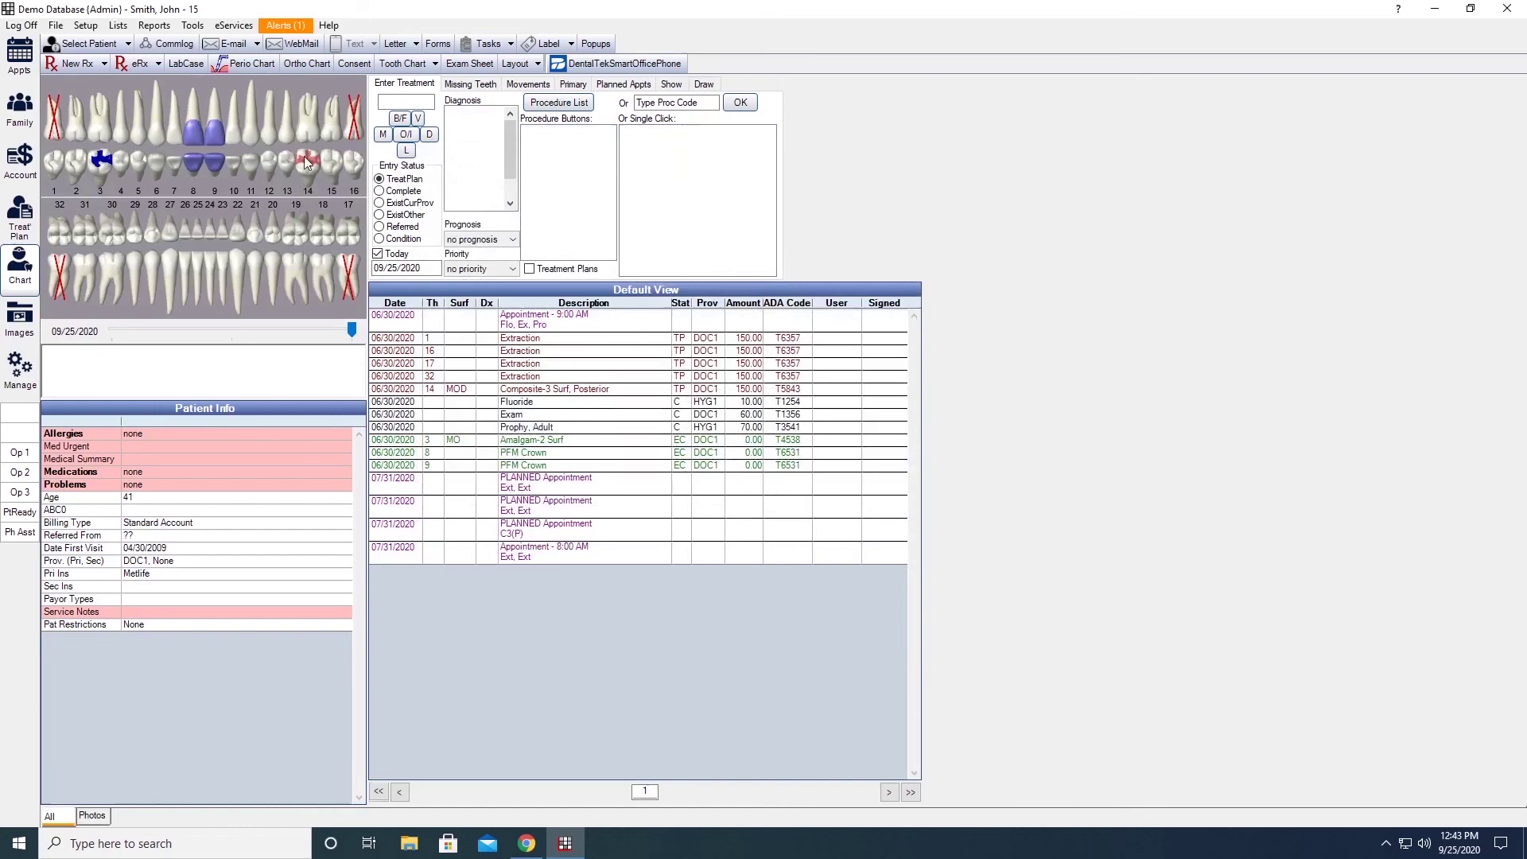